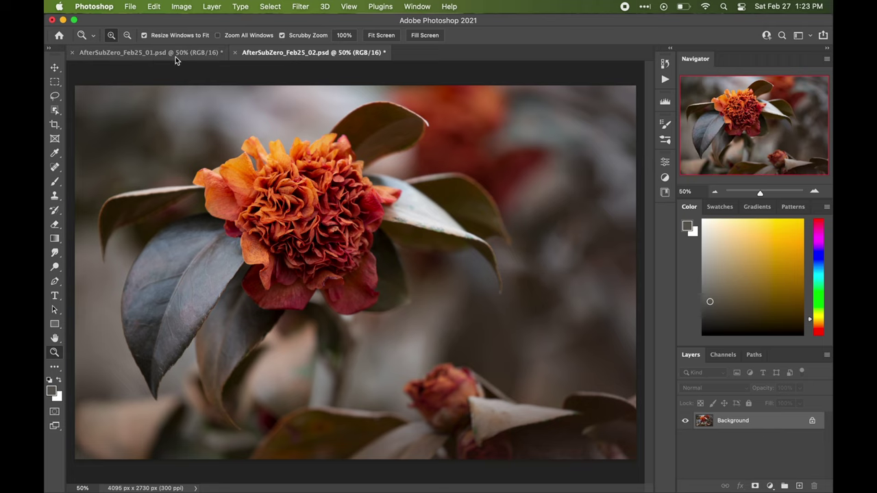
- In AfterSubZero_Feb25_01.psd, duplicate the Background layer and open the duplicate in the Camera Raw filter
left_click(153, 57)
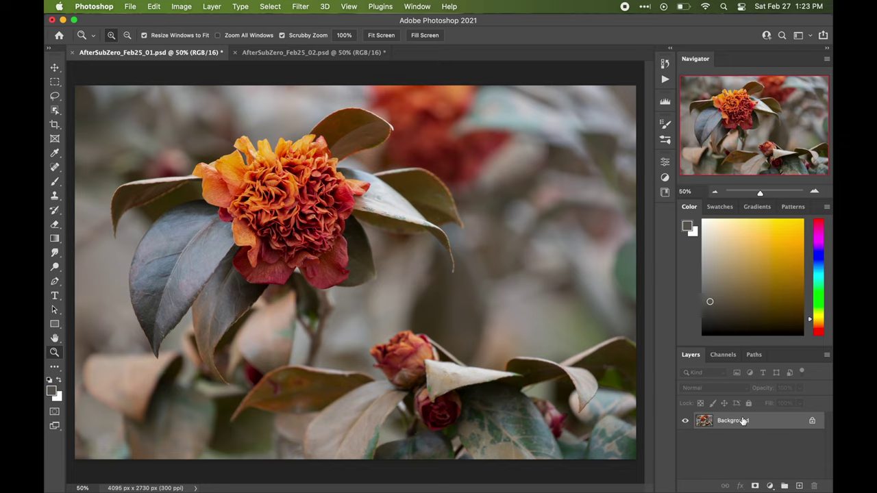
left_click_drag(742, 421, 799, 486)
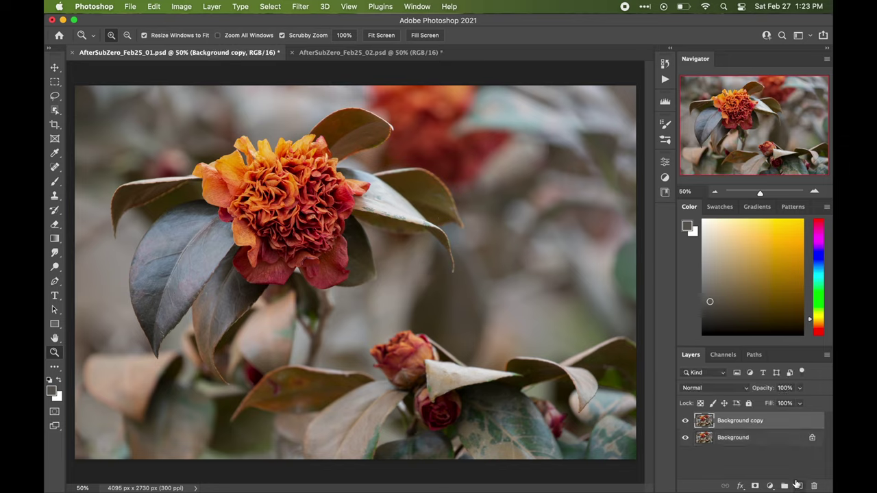
left_click(306, 8)
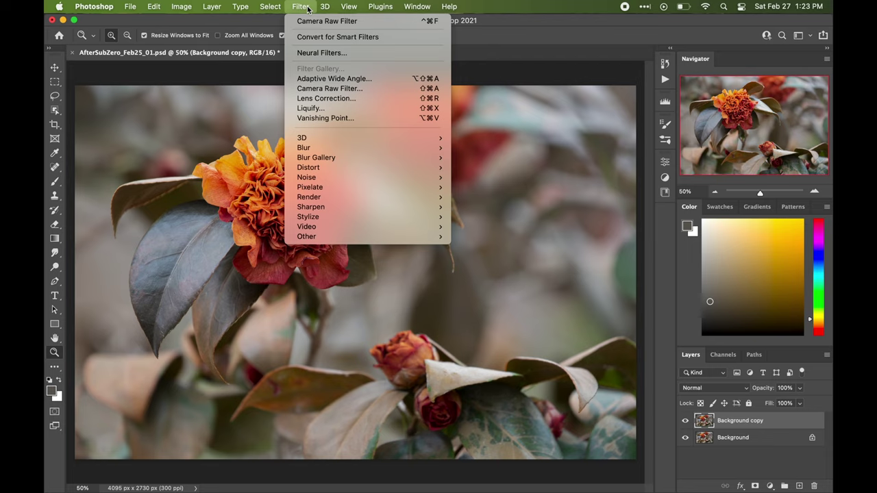
left_click(311, 90)
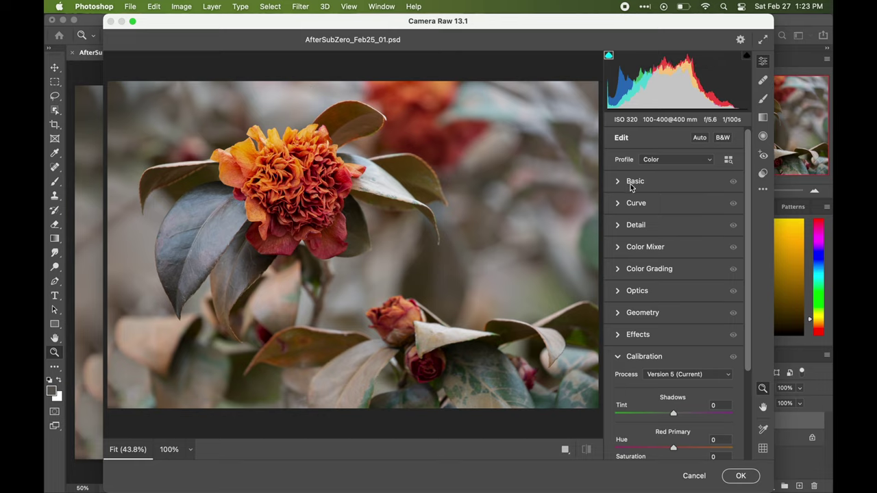
- In the Basic adjustments, set Exposure to -0.70, Shadows to +15, Whites to +5 and Vibrance to +2, and slightly lower Highlights
left_click(622, 183)
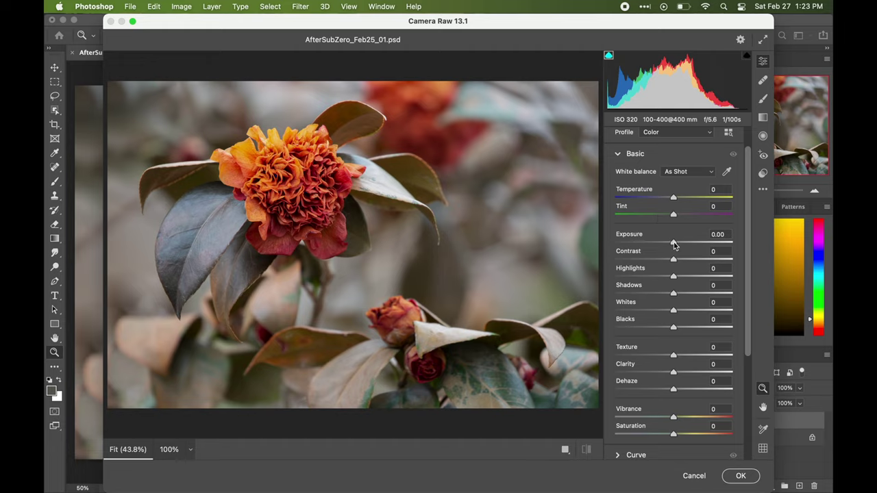
left_click_drag(674, 242, 665, 246)
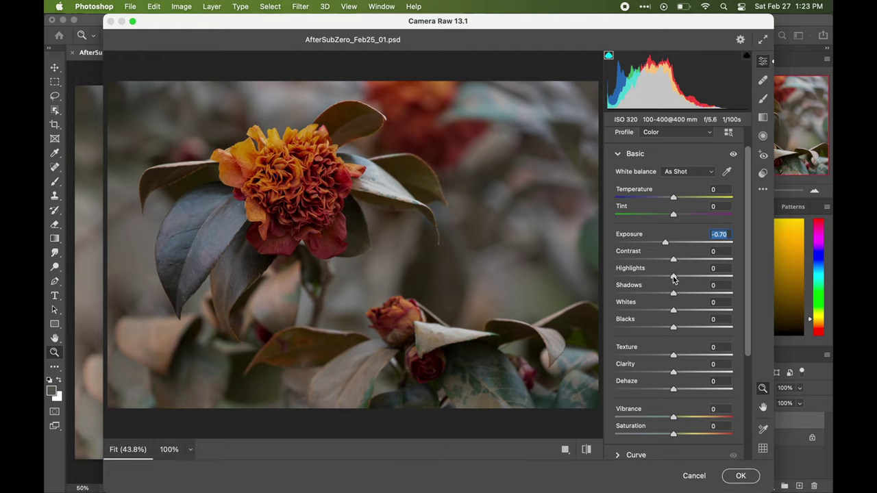
left_click_drag(674, 294, 677, 312)
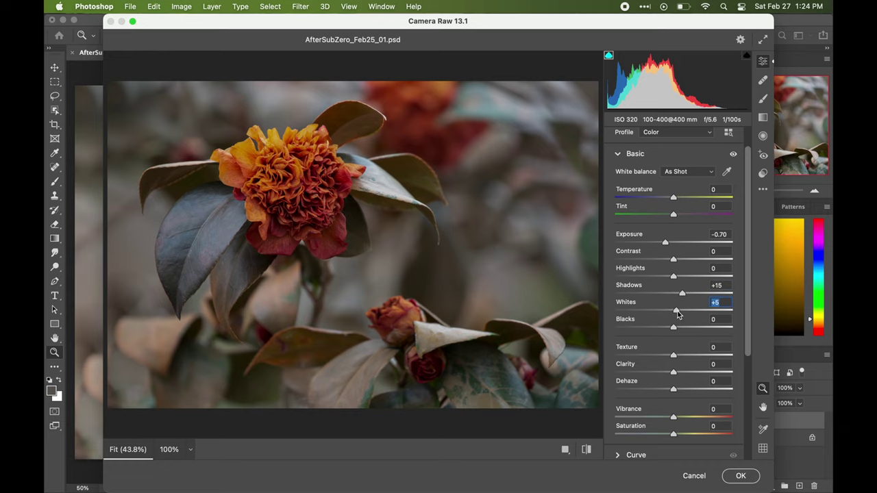
left_click(673, 329, "alt")
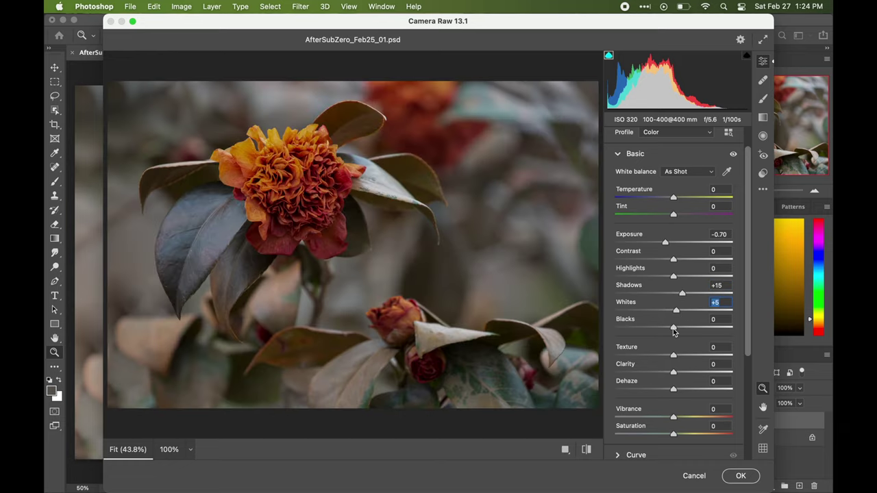
left_click(674, 329)
left_click_drag(673, 276, 667, 277)
left_click_drag(674, 417, 675, 417)
- Set the Color Mixer hue to Reds -5, Oranges -2 and Yellows -7, and shift Aquas and Purples slightly negative
scroll(675, 420, "down", 5)
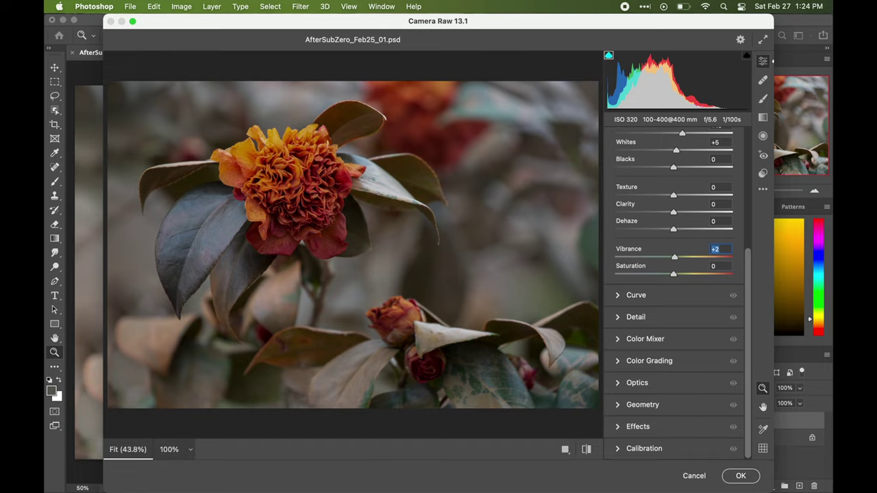
left_click(617, 339)
scroll(634, 341, "down", 1)
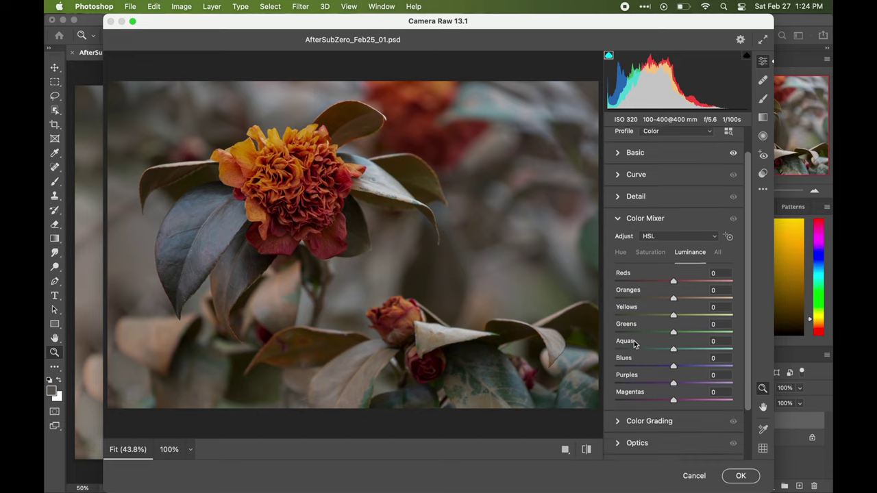
left_click(621, 251)
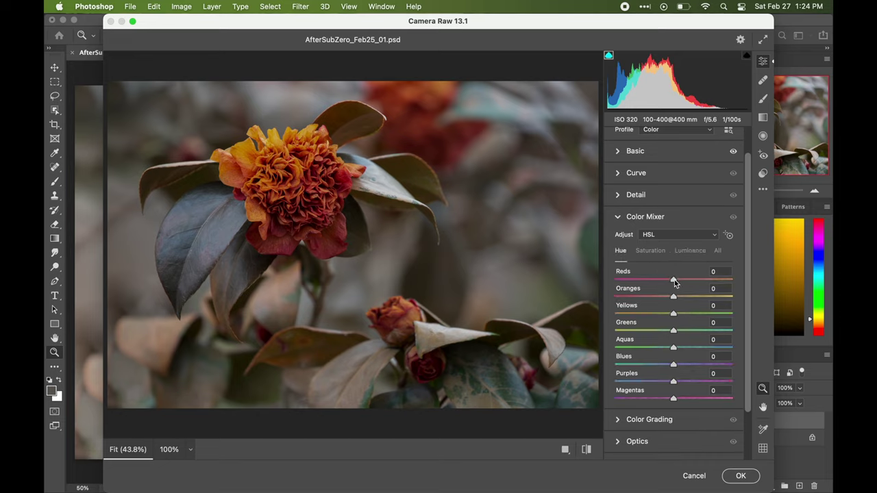
left_click_drag(674, 280, 666, 346)
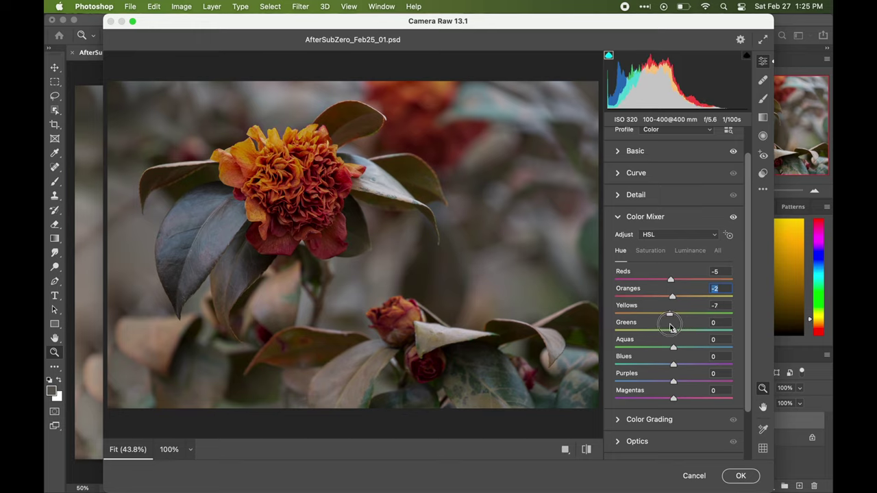
left_click_drag(673, 382, 670, 381)
left_click_drag(673, 398, 673, 390)
- Set the Color Mixer saturation to Reds +2, Oranges +3, Yellows -7, Greens -5, Aquas -5, Blues -5, Purples -9 and Magentas -7
left_click(650, 250)
left_click_drag(675, 280, 671, 330)
left_click_drag(673, 347, 671, 347)
left_click_drag(673, 364, 670, 364)
left_click_drag(673, 382, 668, 382)
left_click_drag(673, 398, 670, 398)
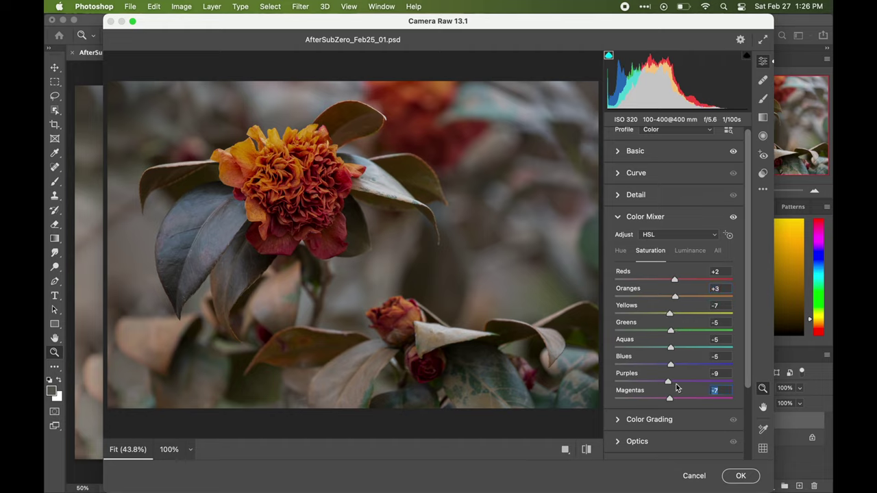
- Set the Color Mixer luminance to -2 for Oranges, Blues and Purples, and to -1 for Reds, Yellows, Greens, Aquas and Magentas
left_click(689, 250)
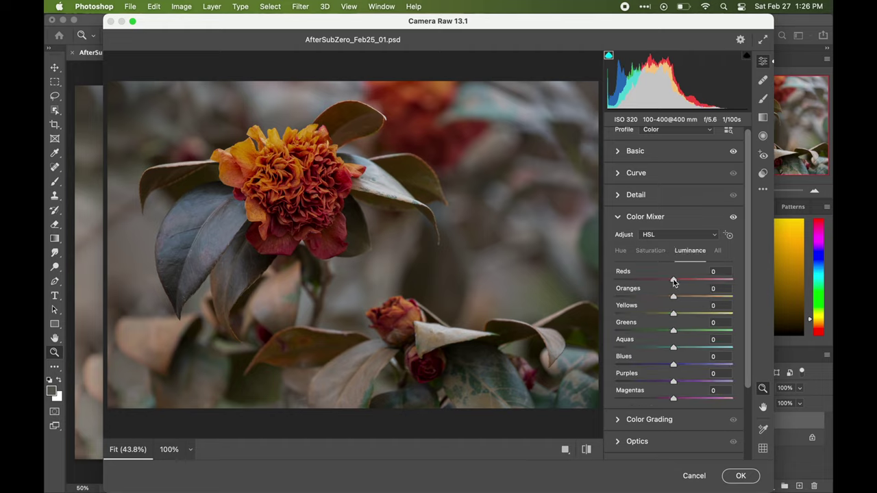
left_click_drag(673, 282, 673, 315)
left_click(673, 332)
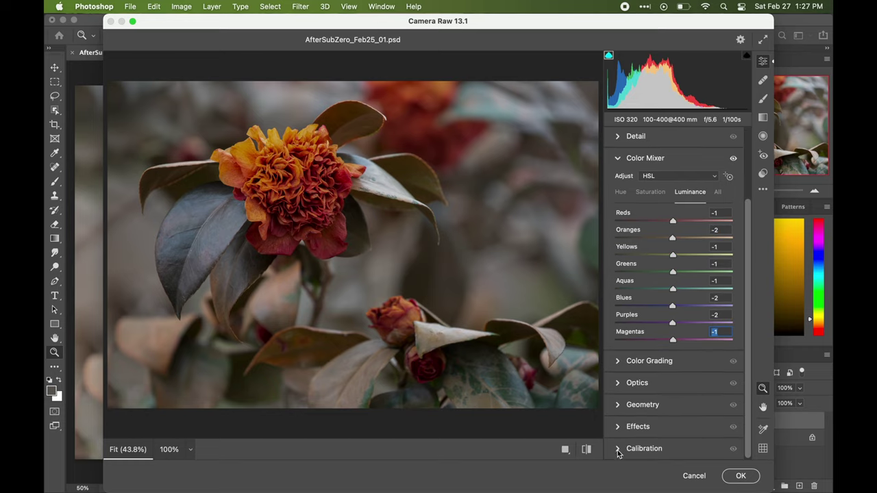
- In Calibration, set Red Primary saturation to +2, fine-tune Green and Blue Primary saturation, and apply the Camera Raw filter
left_click(618, 450)
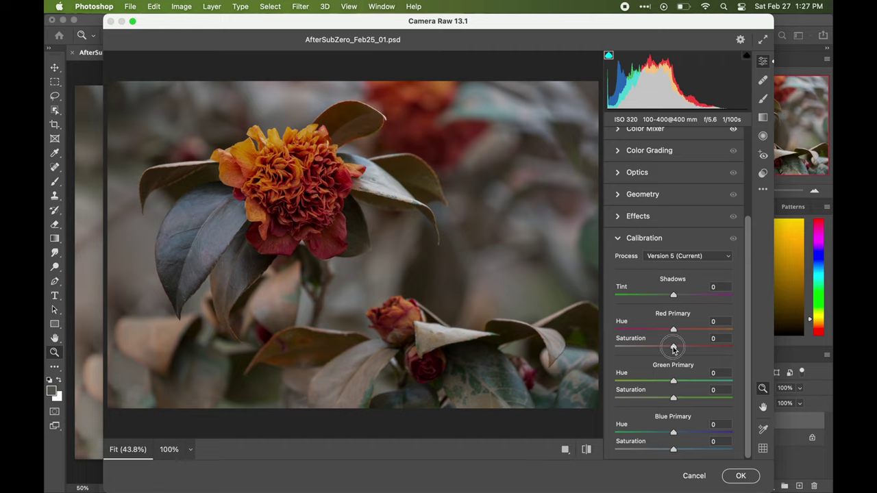
left_click_drag(673, 346, 675, 346)
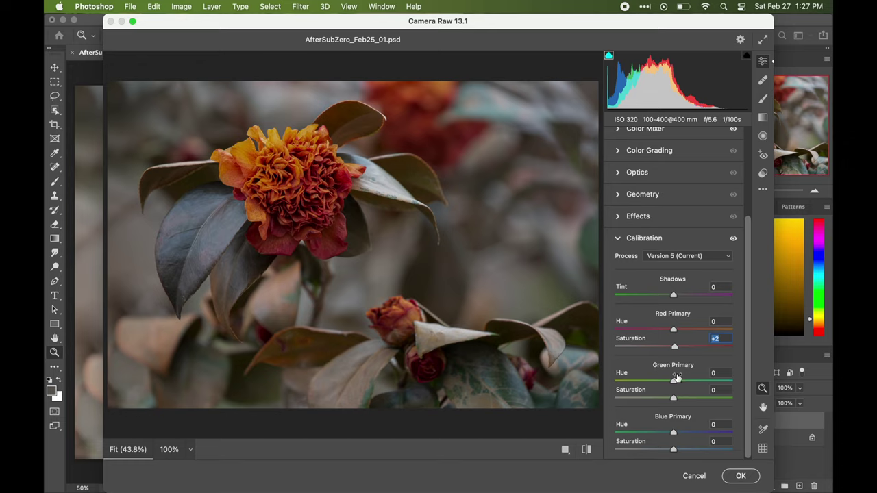
mouse_move(674, 398)
left_mouse_down()
mouse_move(640, 402)
mouse_move(691, 402)
mouse_move(675, 404)
left_mouse_up()
mouse_move(675, 450)
left_mouse_down()
mouse_move(660, 450)
mouse_move(697, 460)
mouse_move(674, 463)
left_mouse_up()
left_click(741, 476)
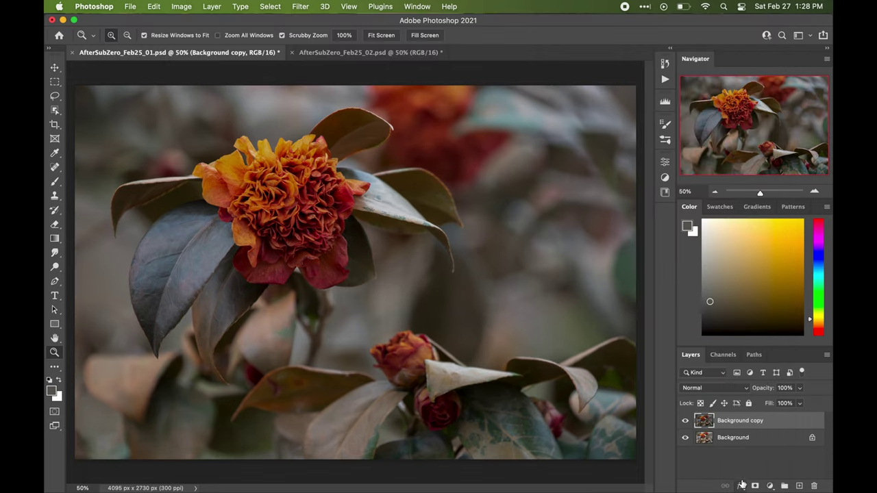
- Compare the Background copy layer with the original by toggling its visibility, and duplicate that layer
left_click(685, 421)
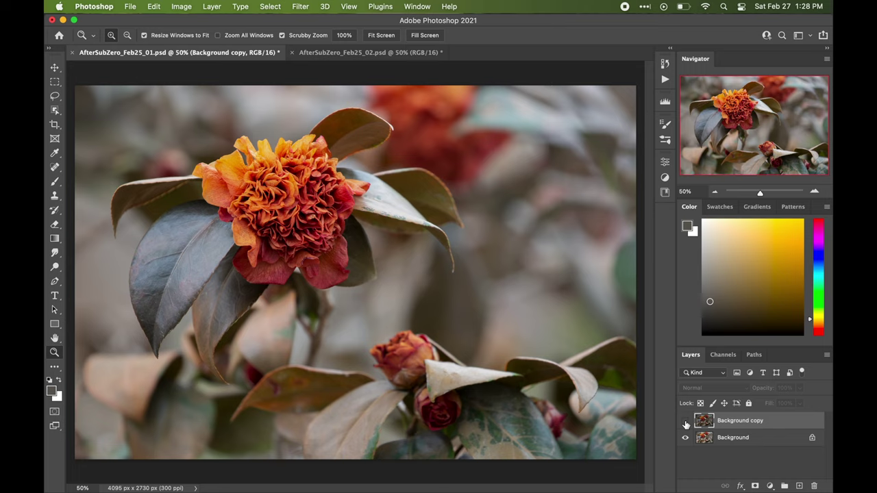
left_click(685, 421)
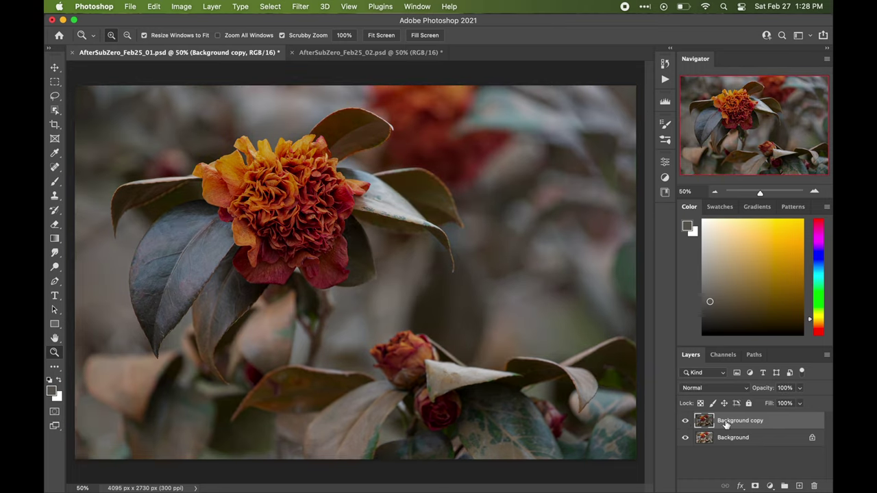
left_click_drag(726, 425, 799, 486)
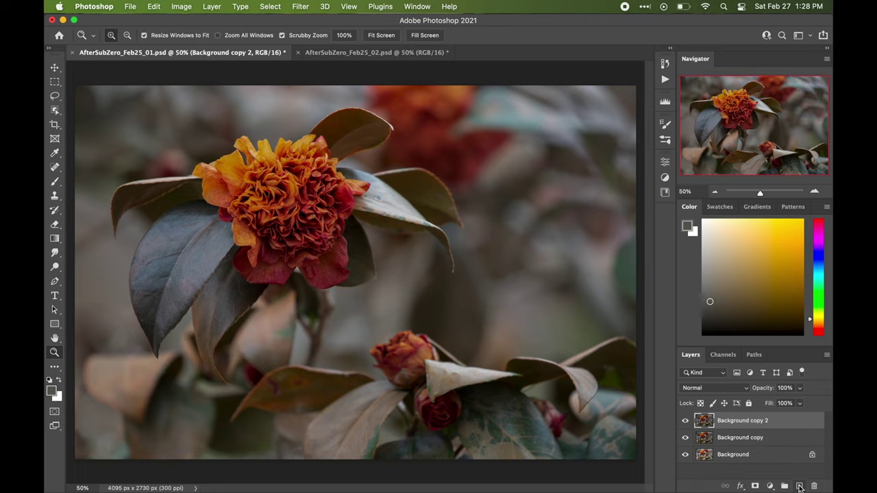
- Open the new duplicate layer in the Camera Raw filter and set Dehaze to -10
left_click(301, 7)
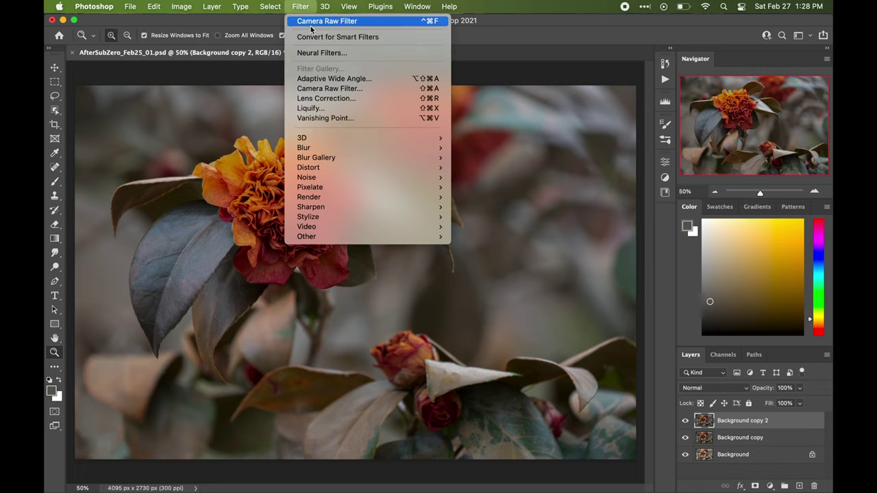
left_click(321, 89)
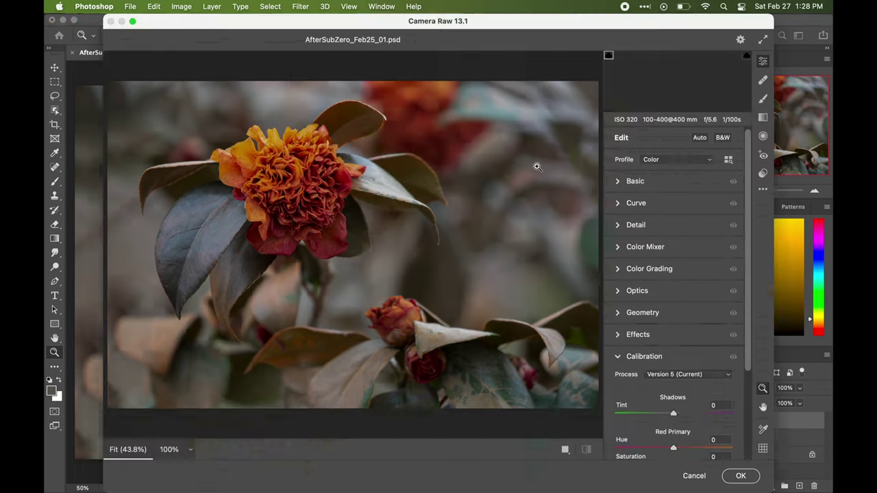
left_click(618, 182)
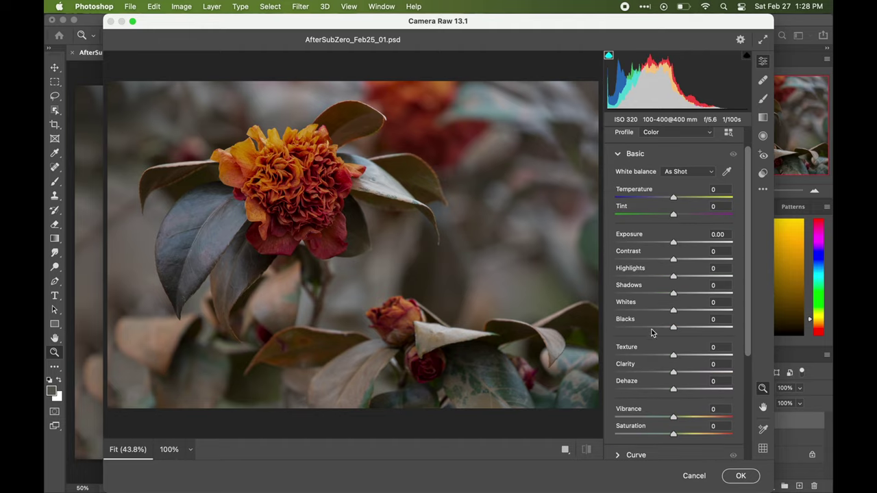
scroll(651, 365, "down", 3)
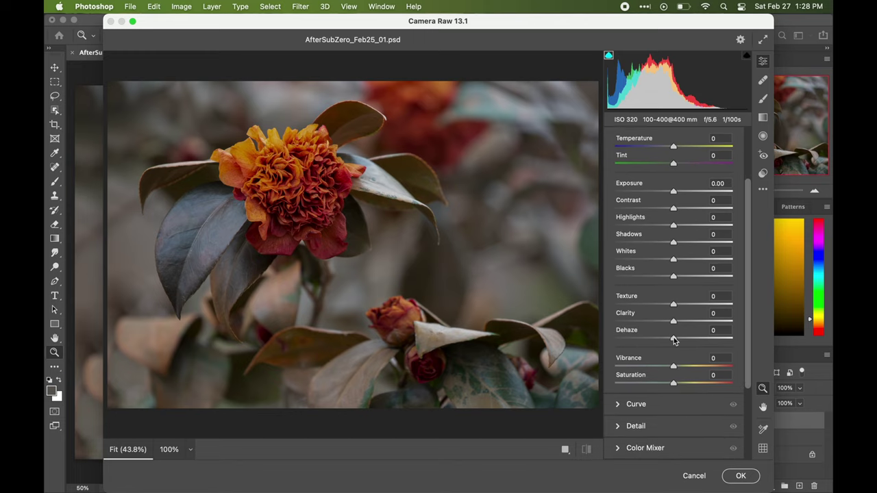
mouse_move(674, 339)
left_mouse_down()
mouse_move(649, 344)
mouse_move(699, 349)
mouse_move(669, 353)
left_mouse_up()
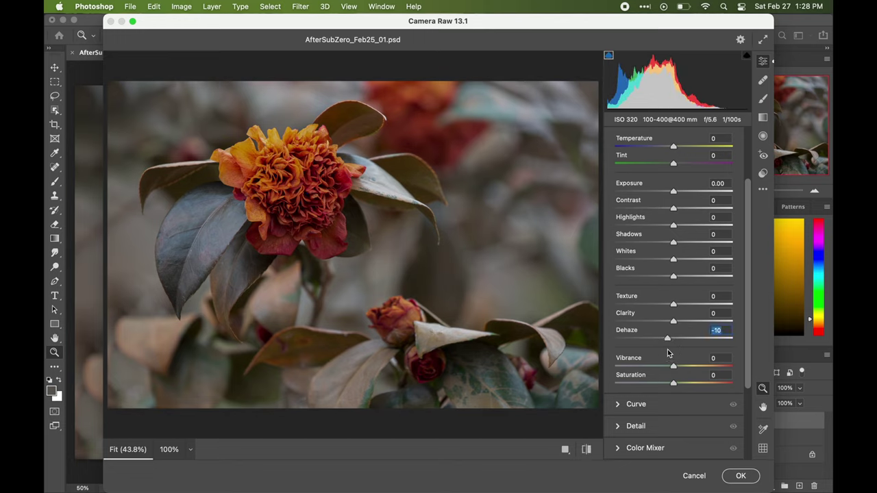
- Set the Color Mixer saturation to Yellows -20, Blues -20, Purples -20 and Magentas -10
scroll(671, 407, "down", 5)
scroll(671, 407, "down", 1)
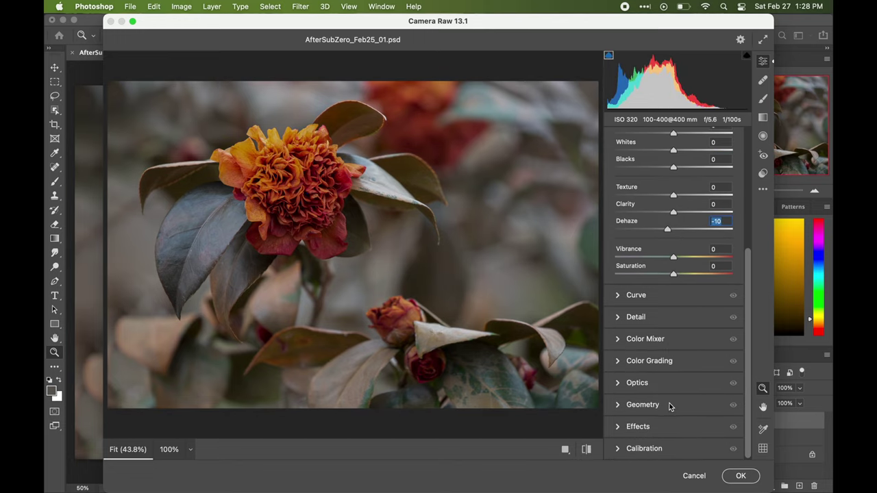
left_click(618, 339)
left_click(650, 281)
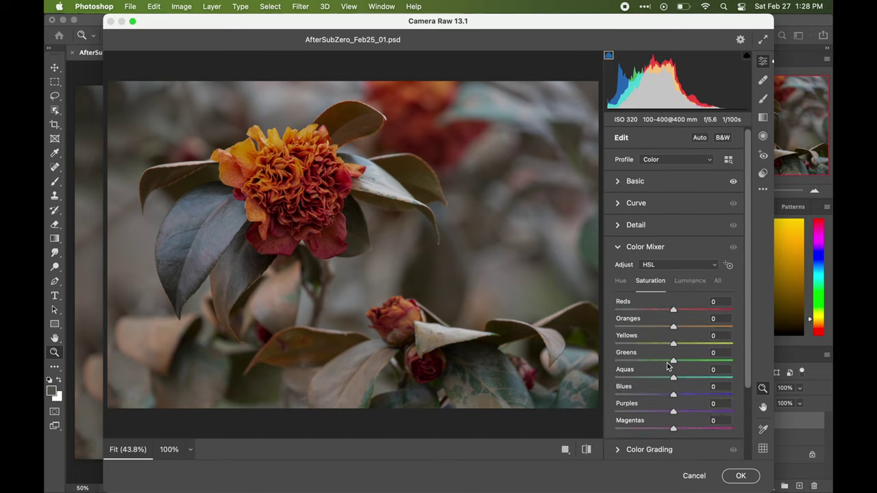
left_click_drag(674, 343, 661, 346)
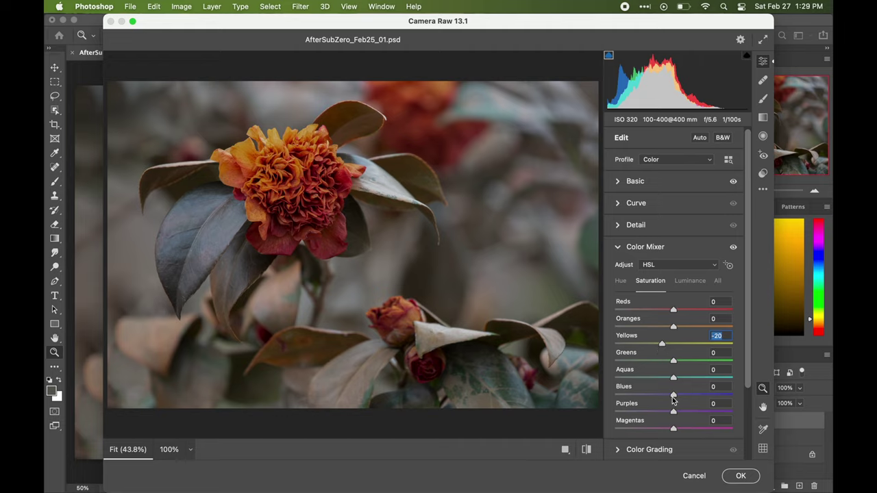
left_click_drag(674, 396, 668, 434)
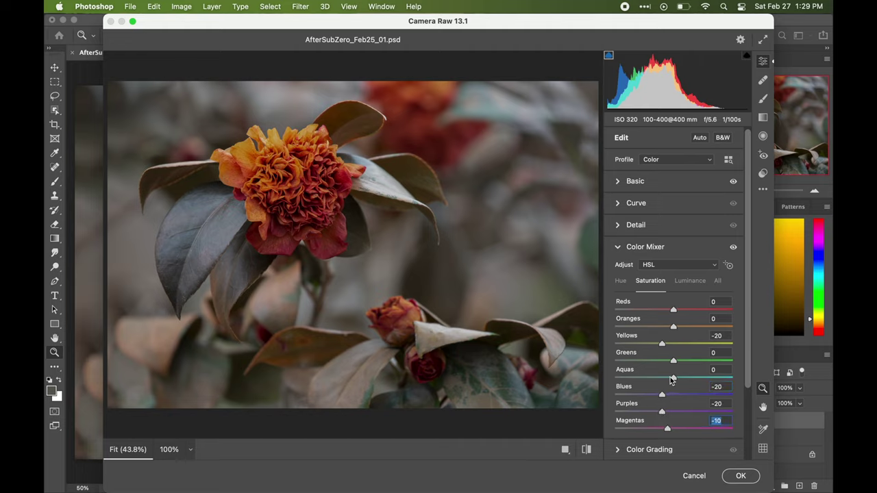
- In Color Grading, set midtones luminance to 3, shadows to hue 121, saturation 13 and slightly darker, highlights to hue 33, saturation 13 and slightly brighter
scroll(692, 424, "down", 3)
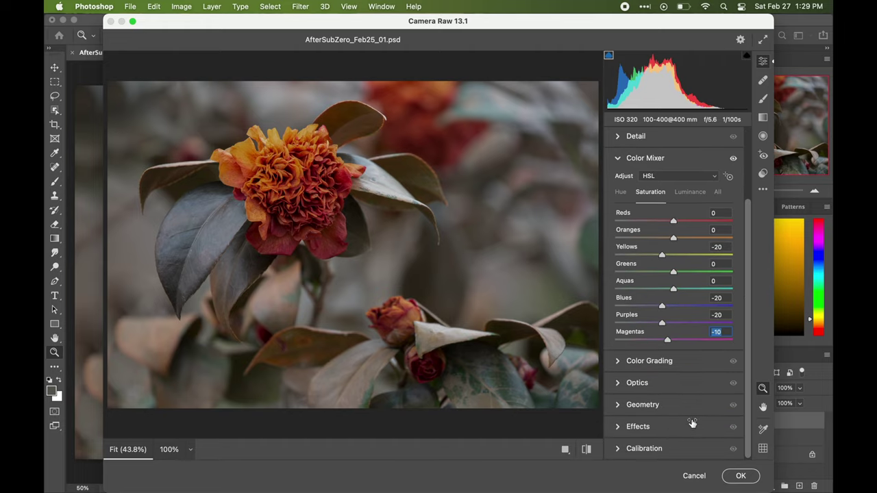
left_click(617, 361)
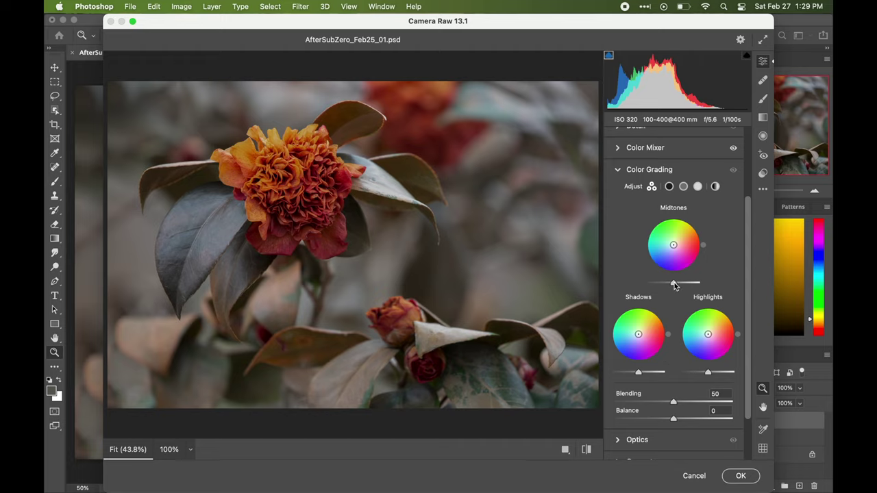
left_click_drag(673, 283, 674, 290)
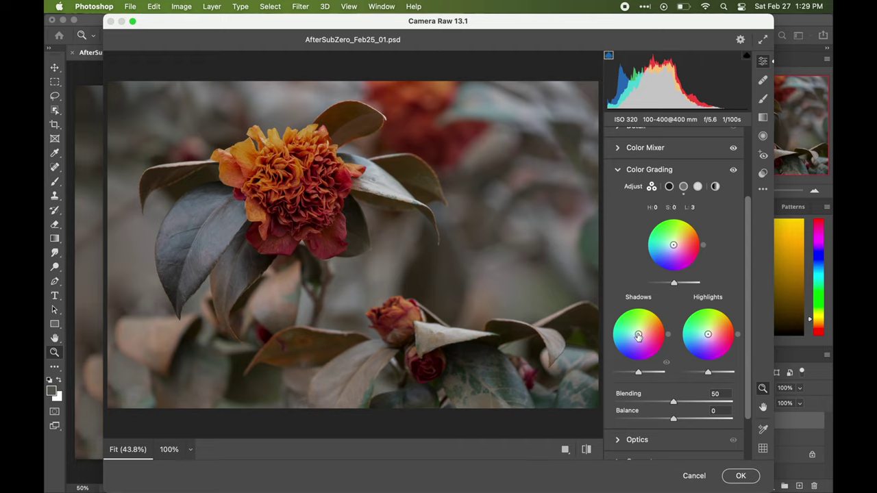
left_click_drag(638, 335, 636, 332)
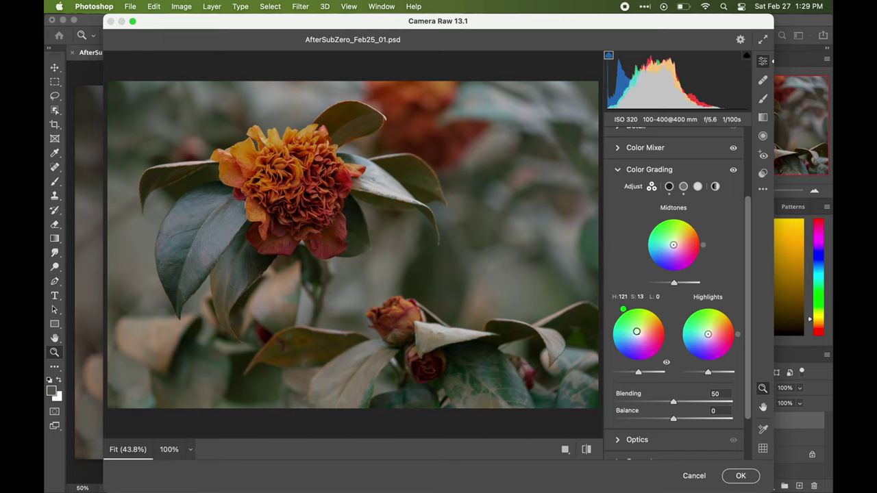
left_click_drag(639, 376, 637, 379)
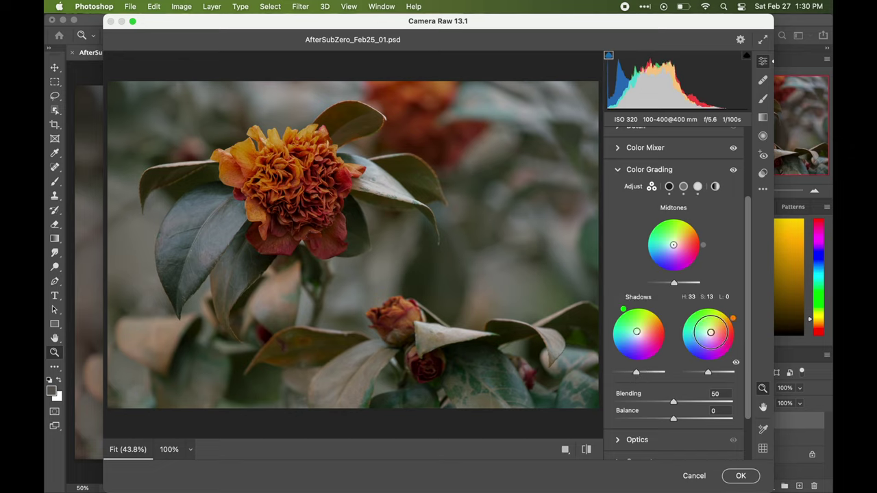
left_click_drag(708, 335, 712, 334)
mouse_move(708, 373)
left_mouse_down()
mouse_move(697, 382)
mouse_move(716, 381)
mouse_move(710, 377)
left_mouse_up()
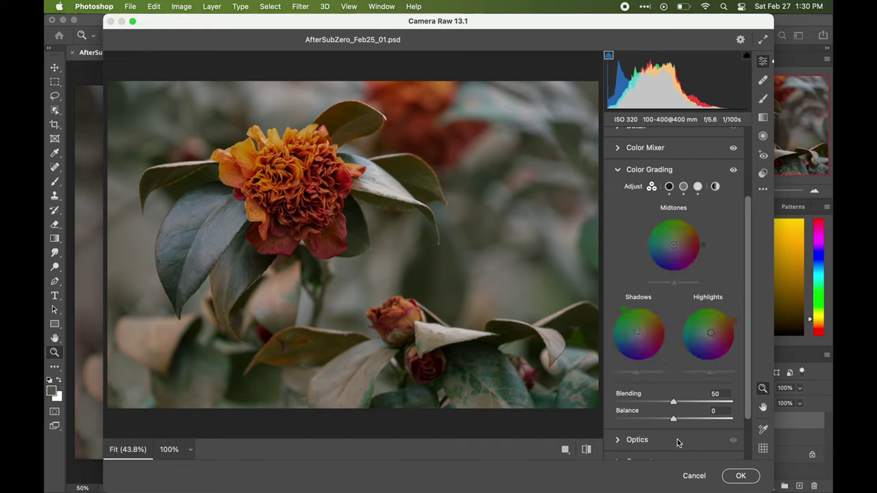
- In Calibration, set Blue Primary saturation to -9, Green Primary saturation to +5 and Red Primary saturation to +3, and apply the Camera Raw filter
scroll(675, 443, "down", 3)
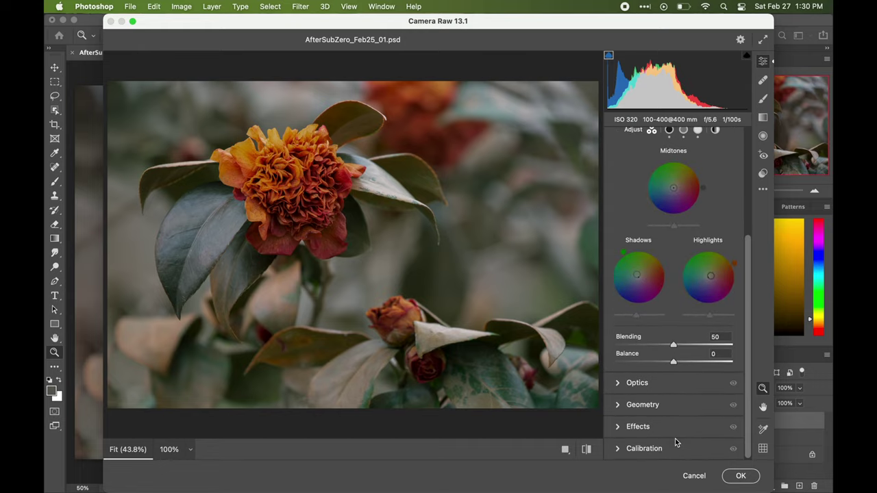
left_click(619, 449)
mouse_move(673, 451)
left_mouse_down()
mouse_move(681, 452)
mouse_move(652, 455)
mouse_move(669, 457)
left_mouse_up()
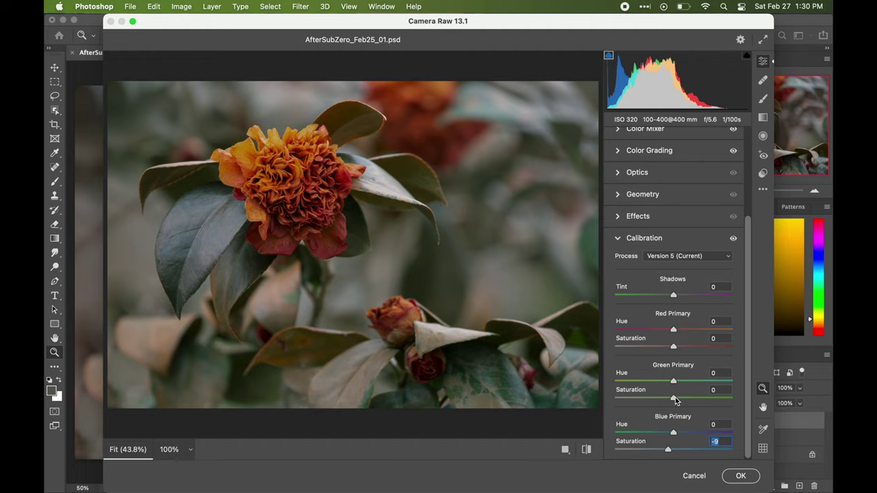
left_click_drag(676, 400, 678, 402)
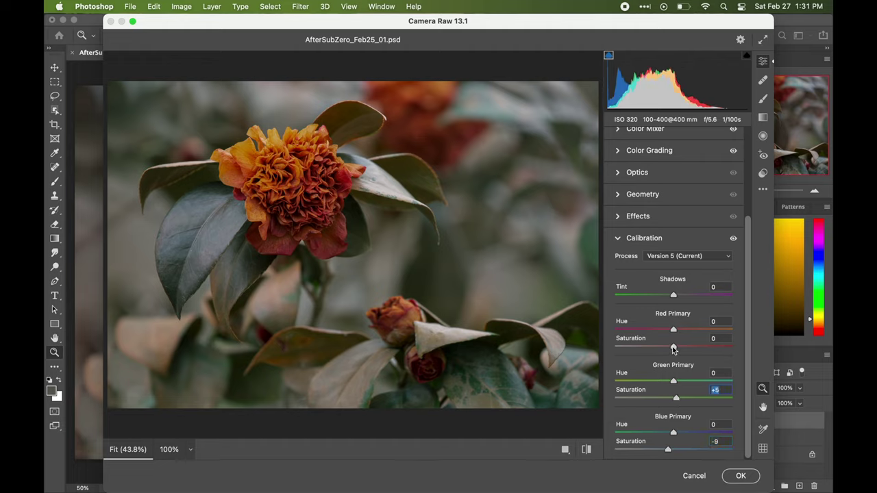
left_click_drag(673, 349, 675, 348)
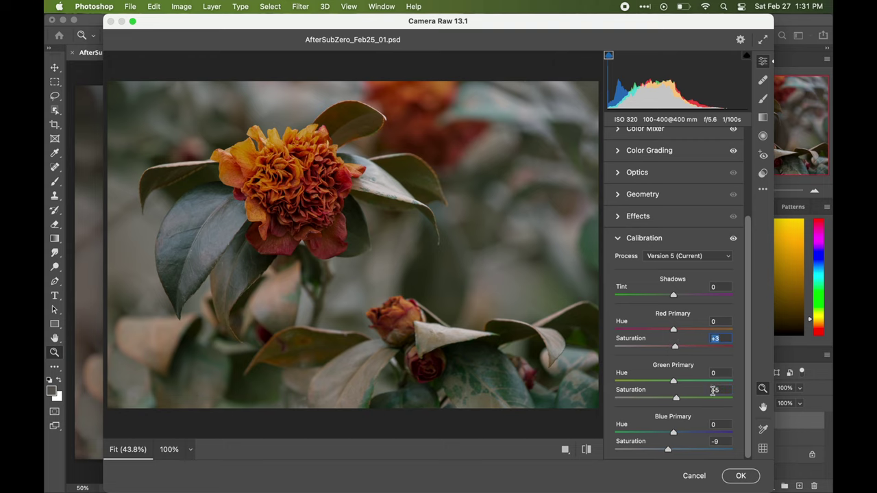
left_click(739, 477)
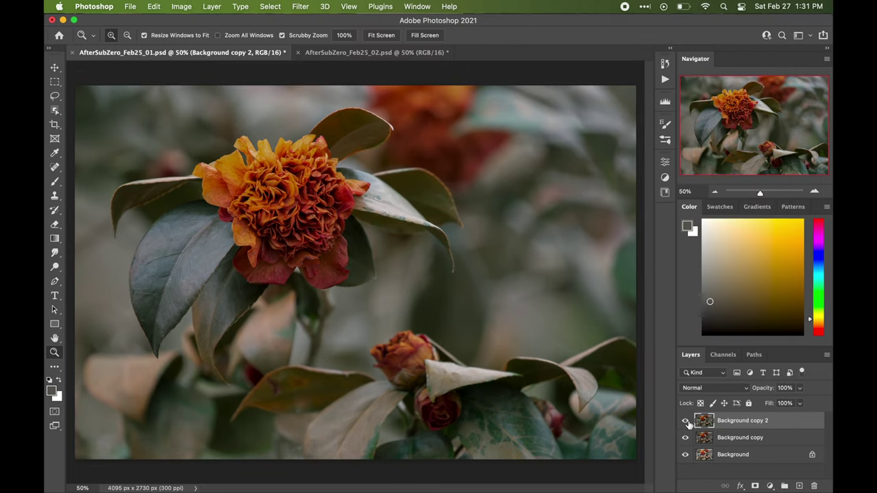
- Compare the photo with and without the Background copy 2 layer by toggling its visibility
left_click(685, 421)
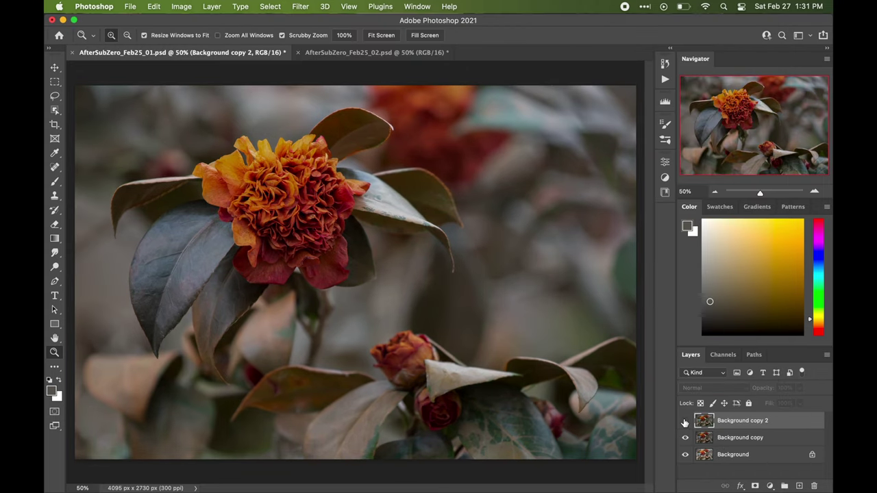
left_click(685, 421)
left_click(685, 421)
left_click(685, 422)
- Reduce the Background copy 2 layer's opacity to 50% and check its effect by toggling the layer's visibility
left_click(798, 389)
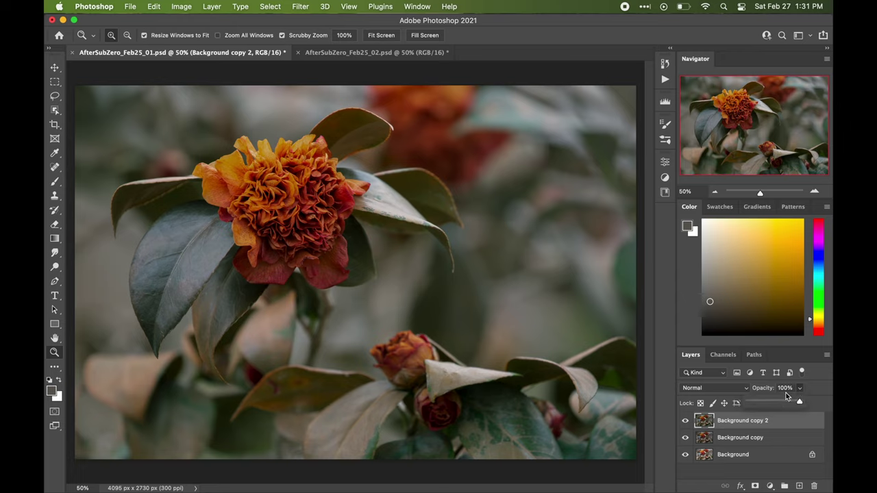
left_click_drag(772, 406, 774, 405)
left_click_drag(773, 405, 775, 404)
left_click(686, 423)
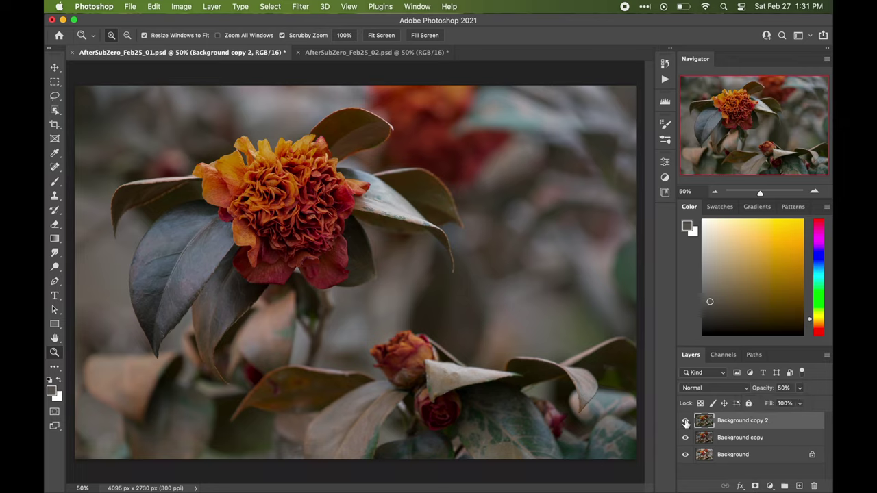
left_click(686, 423)
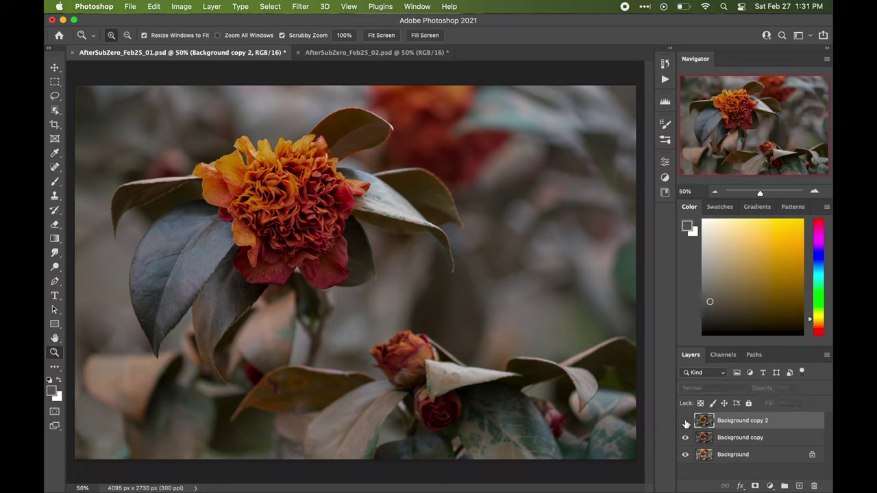
left_click(686, 422)
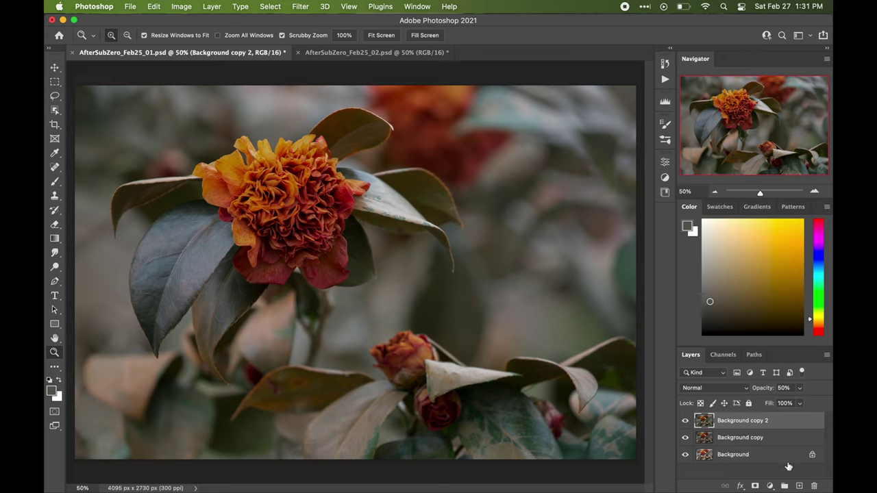
- Add a new empty layer above Background copy 2 and set its blend mode to Hard Light
left_click(799, 485)
left_click(732, 389)
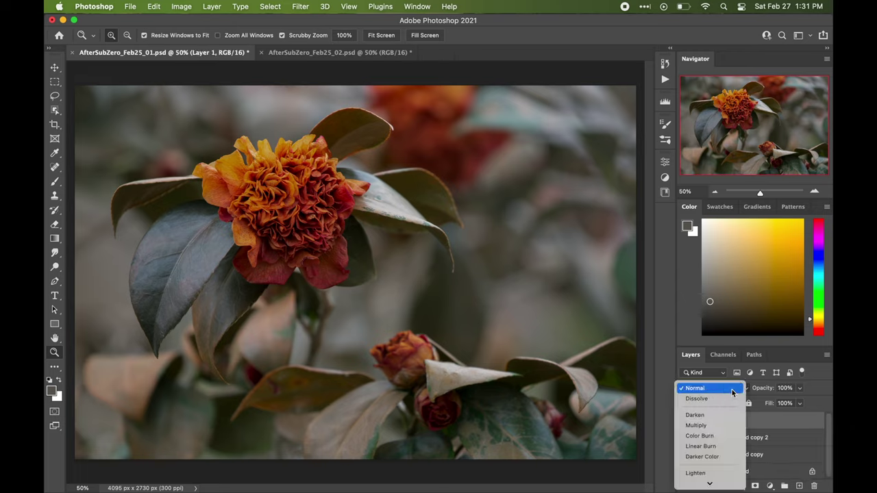
scroll(705, 449, "down", 2)
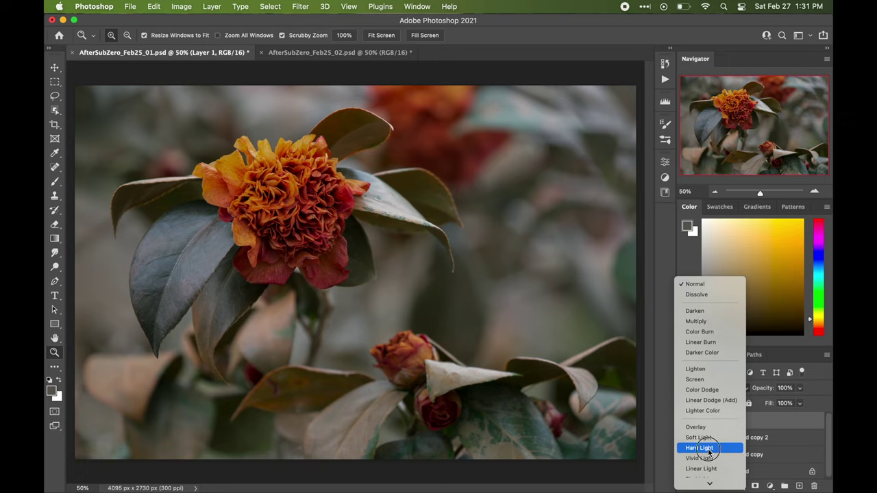
left_click(709, 452)
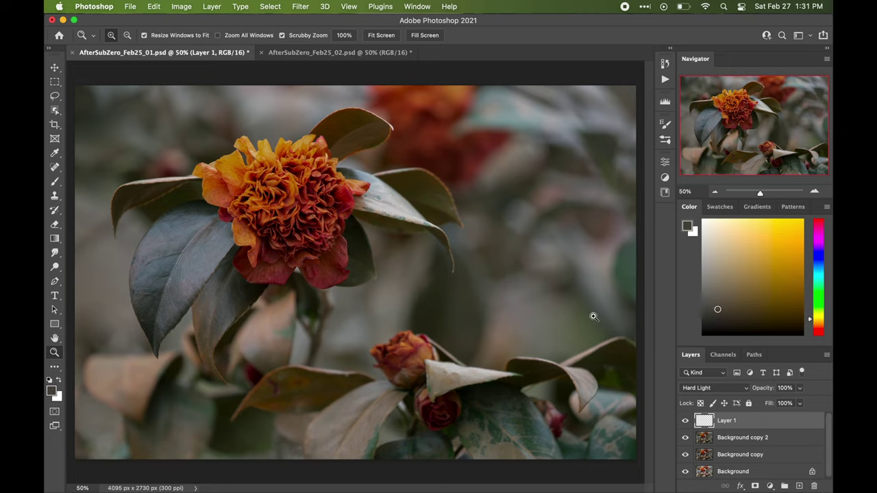
- Choose the Brush tool, set its opacity to 21% and enlarge the brush to 700
left_click(55, 183)
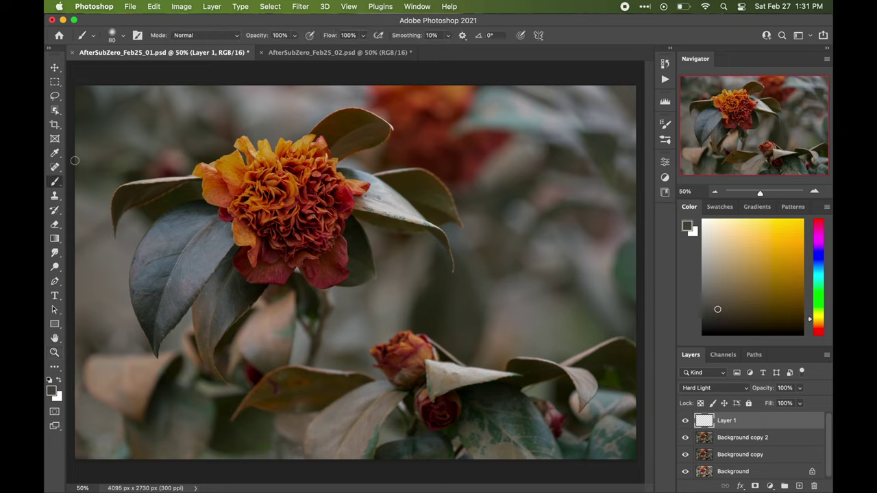
left_click(295, 36)
left_click_drag(258, 49, 256, 52)
key("bracketright")
key("bracketright")
key("bracketright")
key("bracketright")
key("bracketright")
key("bracketright")
key("bracketright")
key("bracketright")
key("bracketright")
key("bracketright")
key("bracketright")
key("bracketright")
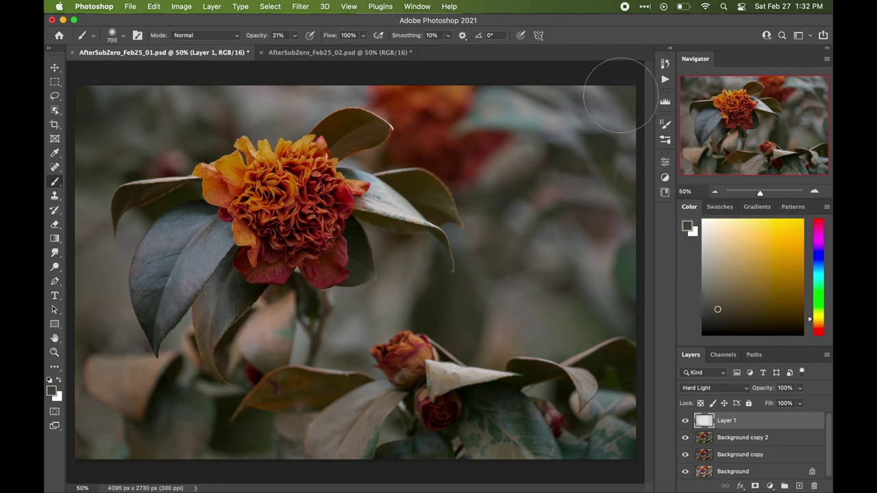
- With a dark orange-hued gray and the brush enlarged to 1200, darken the photo's edges on Layer 1 and compare by toggling the layer
left_click(820, 326)
key("bracketright")
key("bracketright")
key("bracketright")
key("bracketright")
key("bracketright")
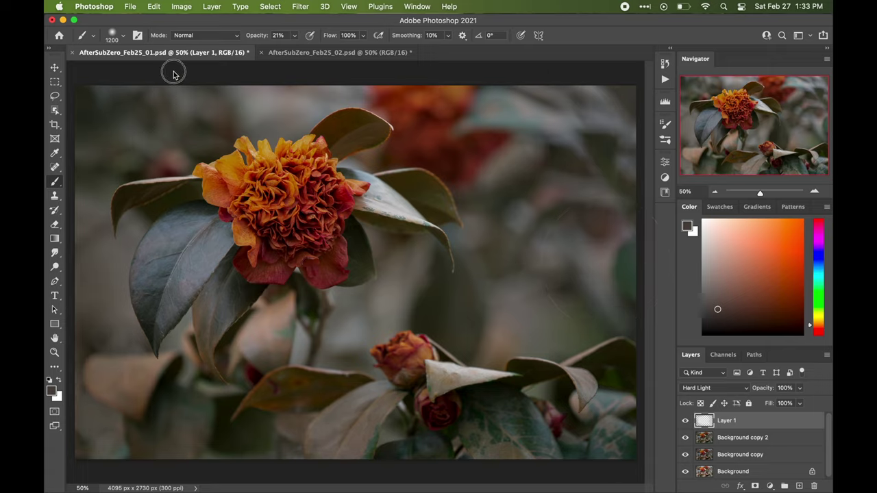
left_click(685, 422)
left_click(685, 422)
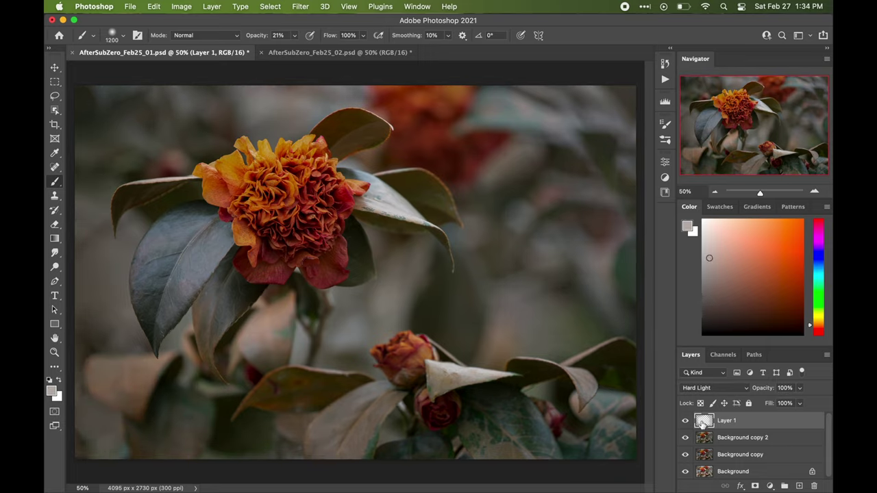
- Pick a dark brown and a dark green in turn and paint them over the photo's background areas on Layer 1
left_click(736, 317)
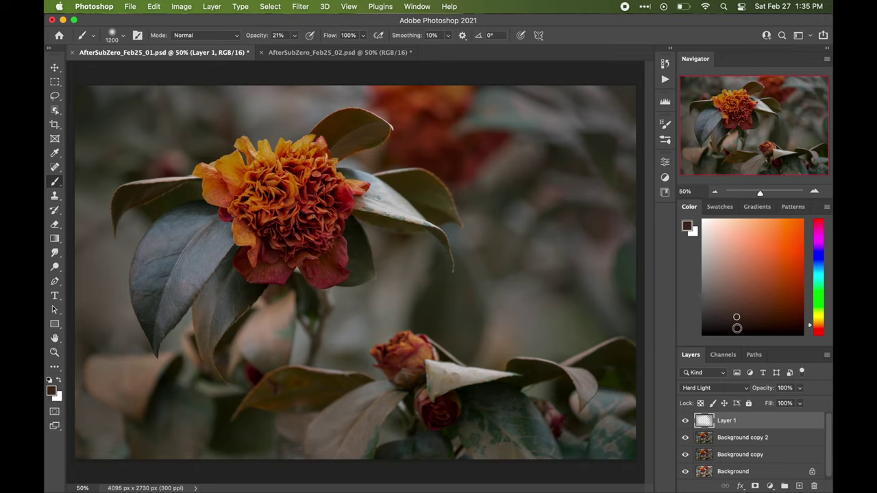
left_click(820, 303)
left_click(726, 316)
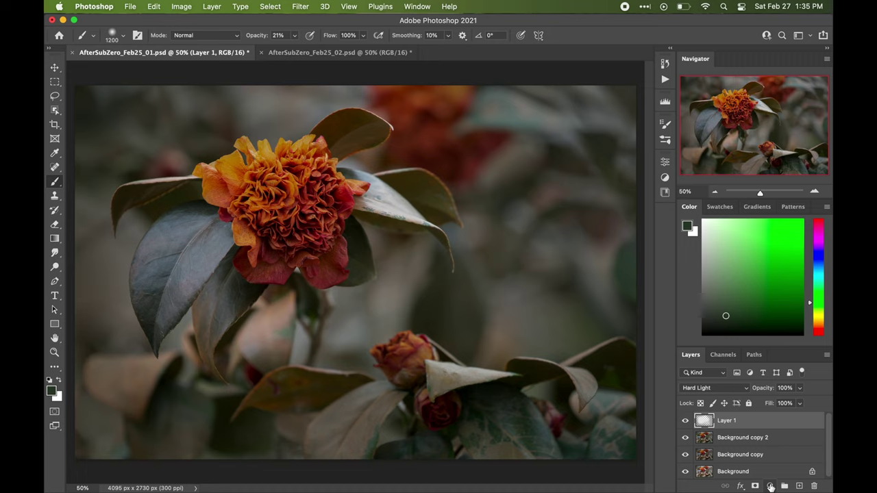
- Add a Curves adjustment layer that brightens the midtones by raising input 129 to output 150
left_click(770, 486)
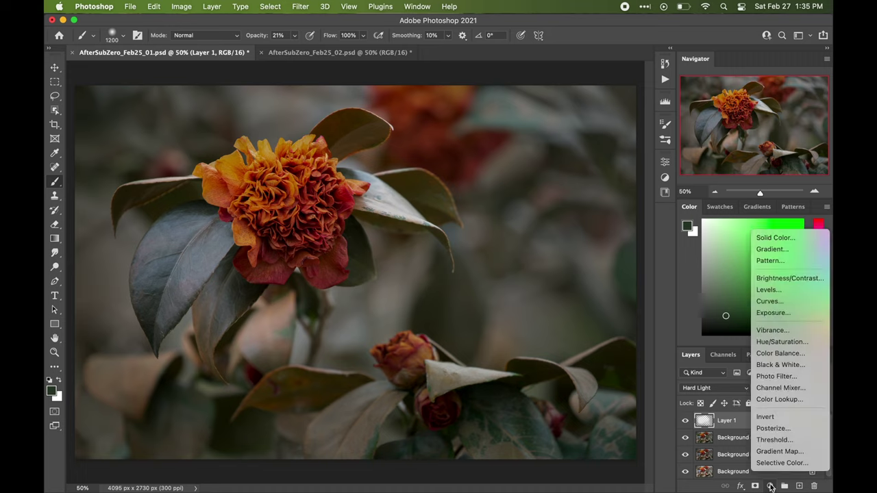
left_click(764, 300)
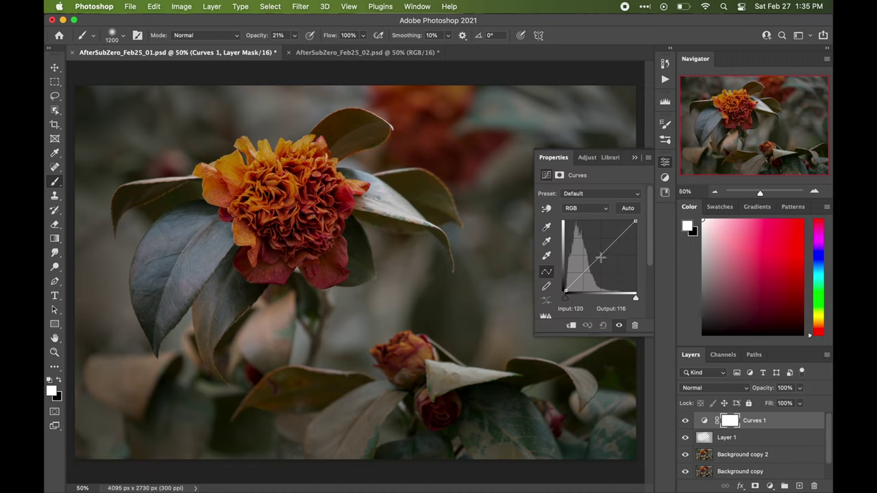
left_click_drag(600, 256, 600, 250)
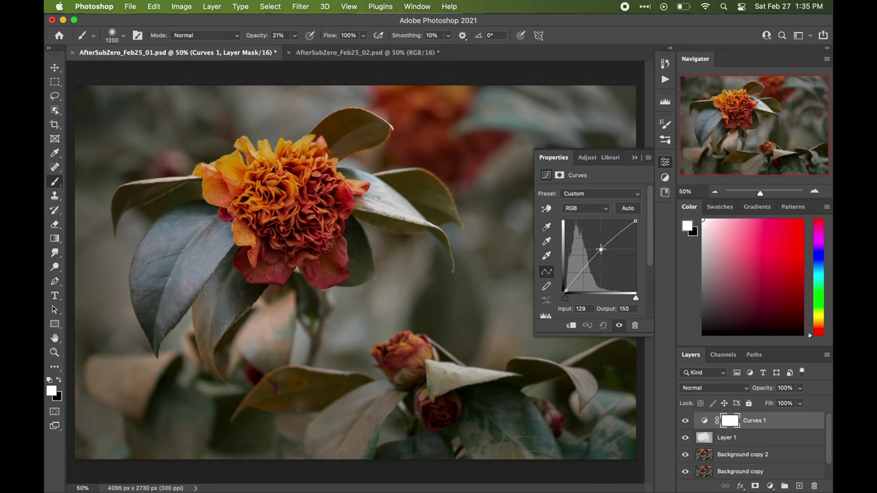
left_click(634, 157)
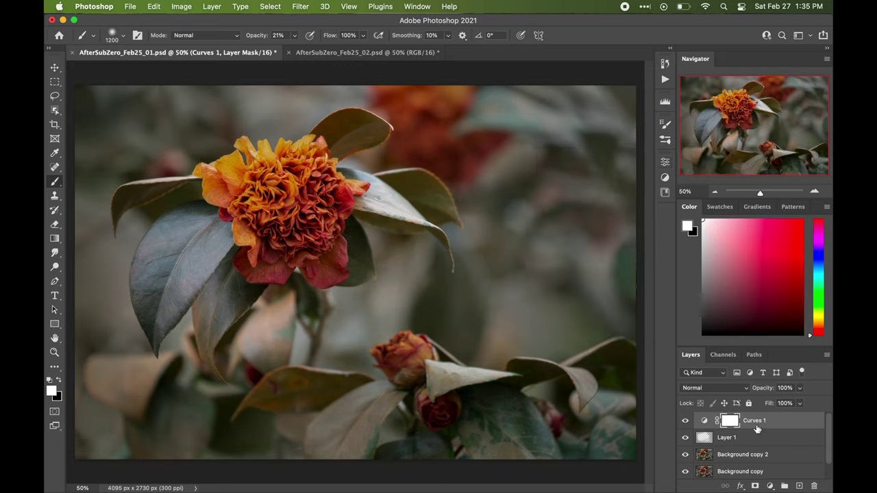
- Invert the Curves layer mask and paint white over the main flower to brighten only it, comparing the effect by toggling the layer
key("super+i")
mouse_move(322, 233)
left_mouse_down()
mouse_move(247, 205)
mouse_move(329, 253)
mouse_move(240, 199)
mouse_move(289, 196)
mouse_move(295, 219)
mouse_move(363, 164)
mouse_move(233, 226)
mouse_move(351, 186)
left_mouse_up()
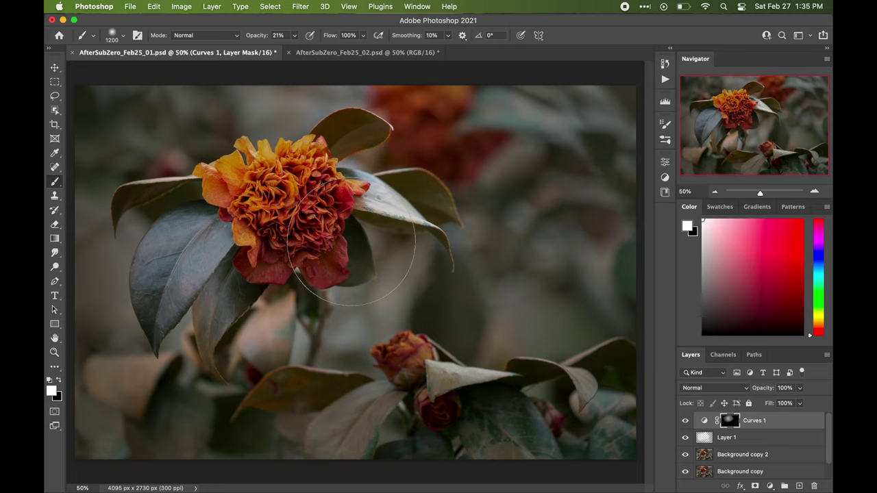
left_click(686, 421)
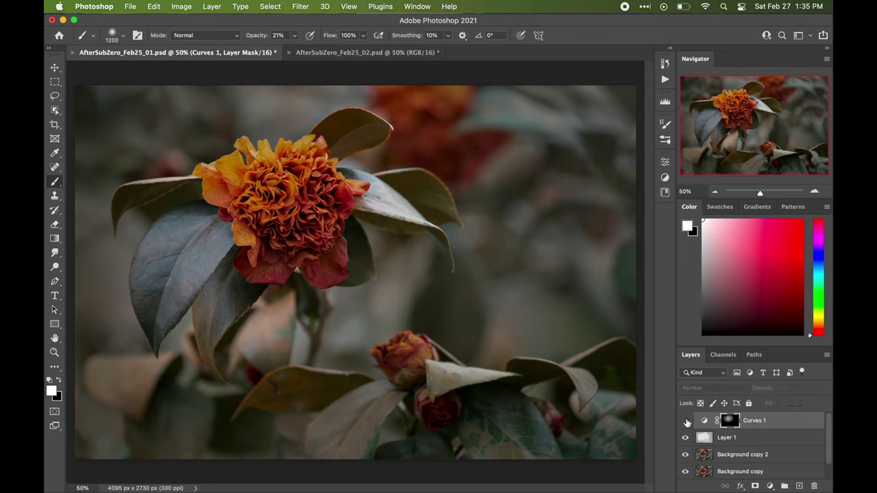
left_click(686, 421)
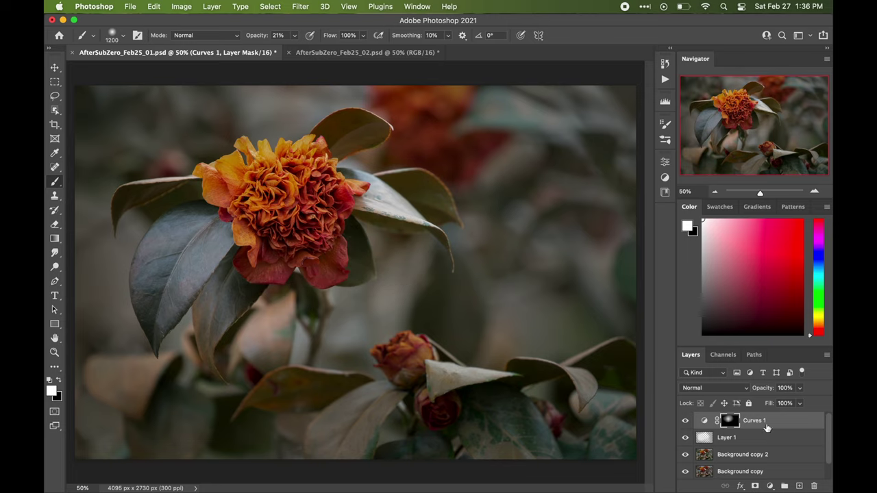
- Flatten all layers of AfterSubZero_Feb25_01.psd into a single Background layer
right_click(756, 471)
left_click(700, 400)
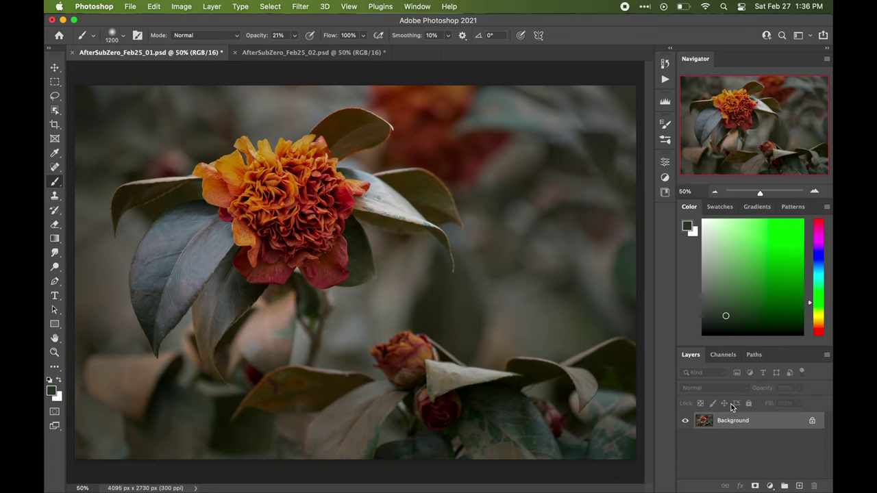
- Switch to AfterSubZero_Feb25_02.psd and add a Levels adjustment layer with the Red channel's black input set to 7
left_click(292, 53)
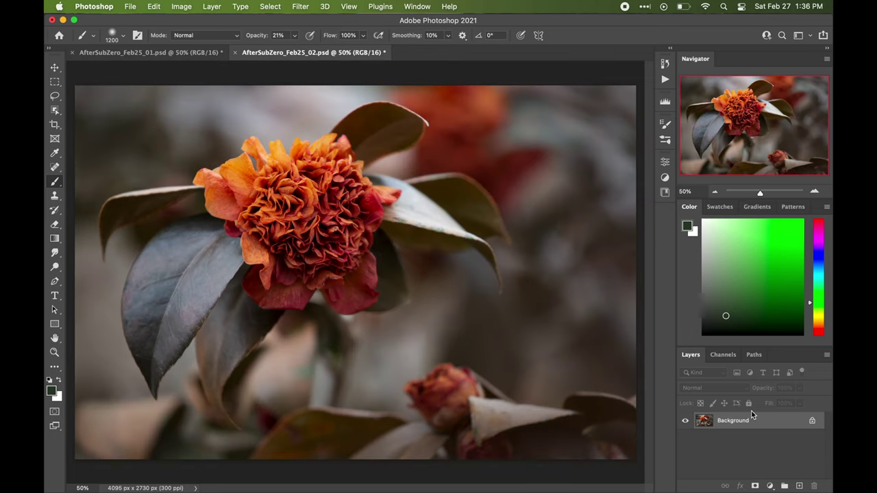
left_click(769, 486)
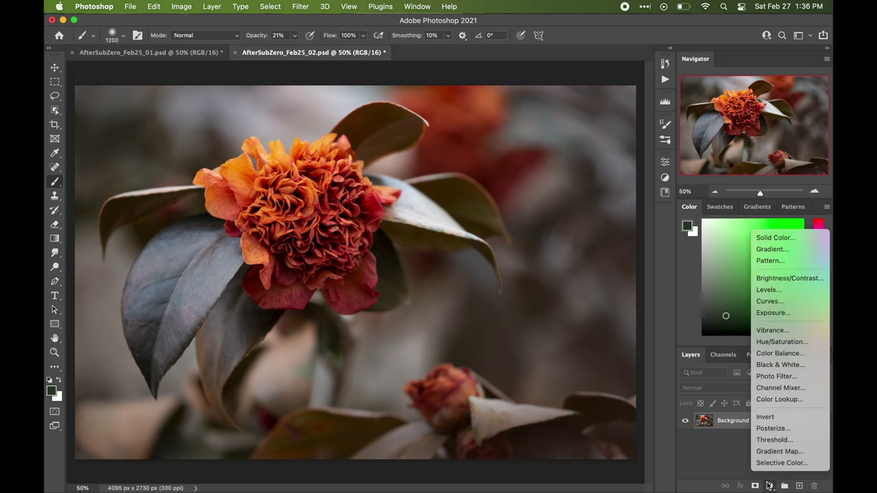
left_click(770, 289)
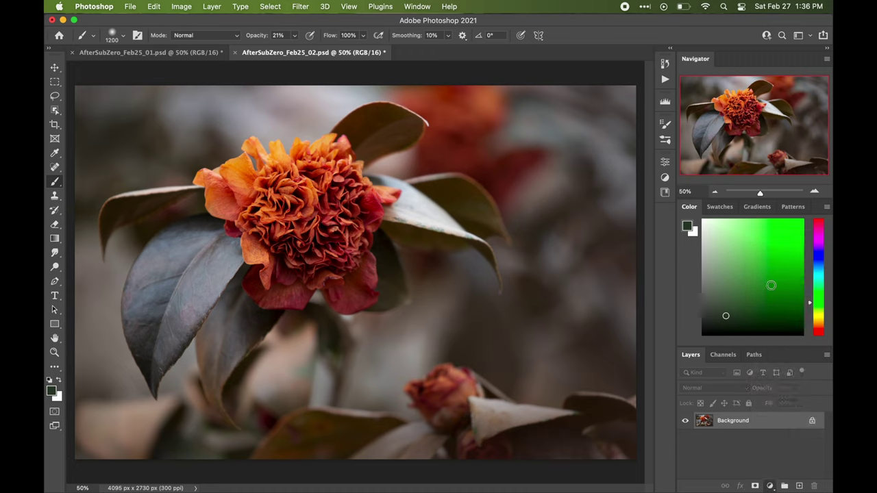
left_click(605, 218)
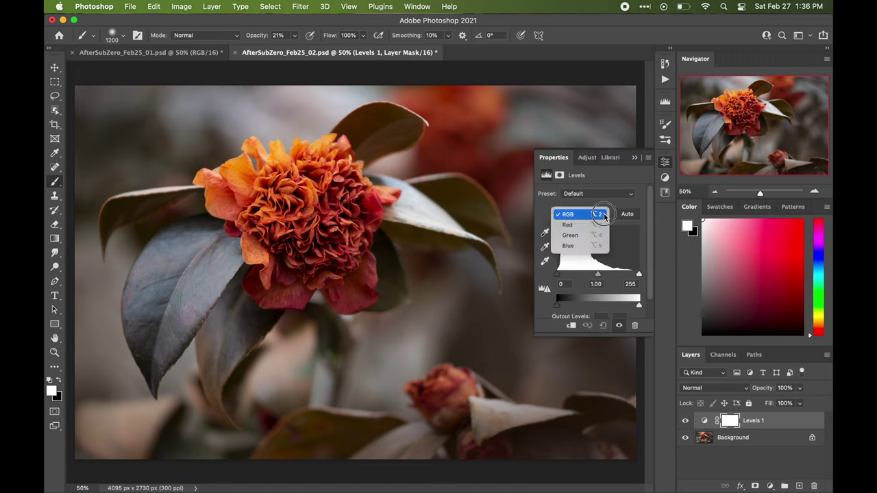
left_click(596, 224)
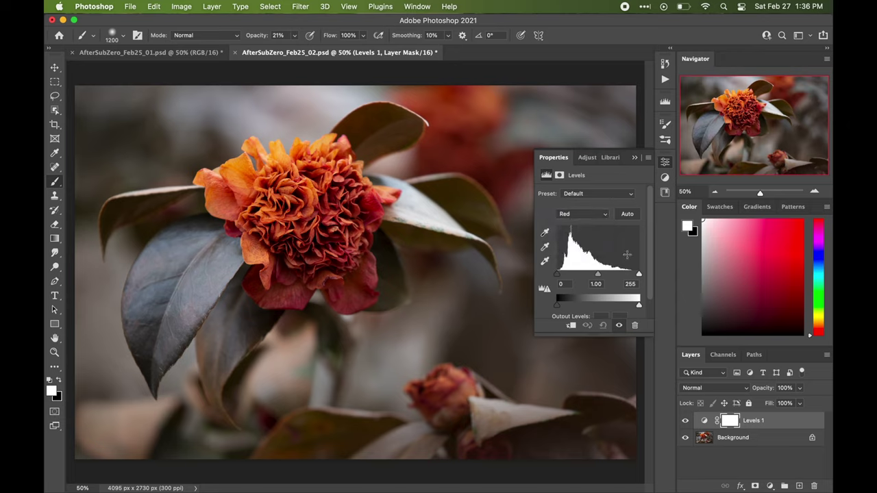
left_click_drag(640, 274, 639, 275)
left_click_drag(559, 275, 558, 276)
- Try shifting the black and white input points of the Green and Blue channels in the Levels adjustment
left_click(583, 214)
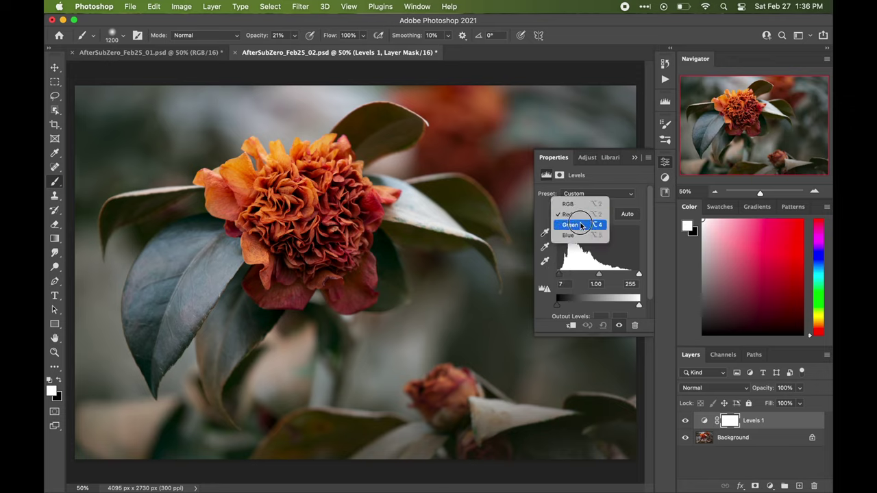
left_click(580, 227)
left_click_drag(636, 275, 644, 277)
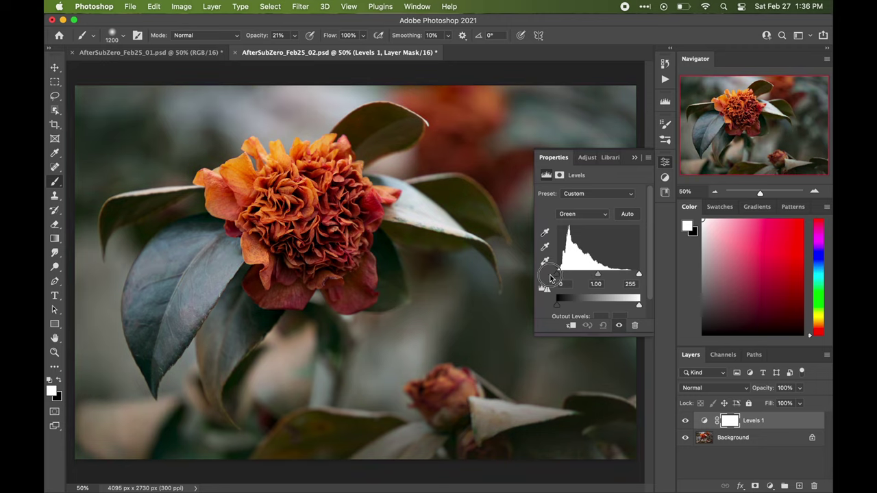
left_click(581, 213)
left_click(580, 227)
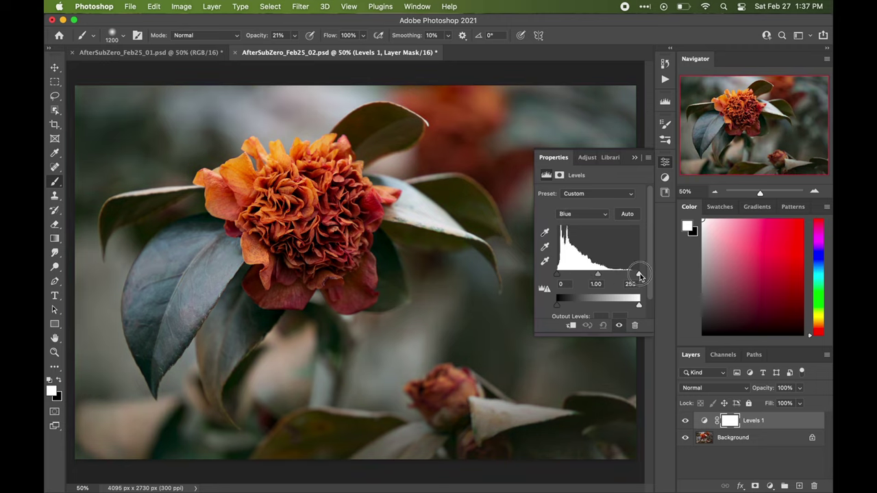
mouse_move(639, 275)
left_mouse_down()
mouse_move(630, 276)
mouse_move(638, 275)
left_mouse_up()
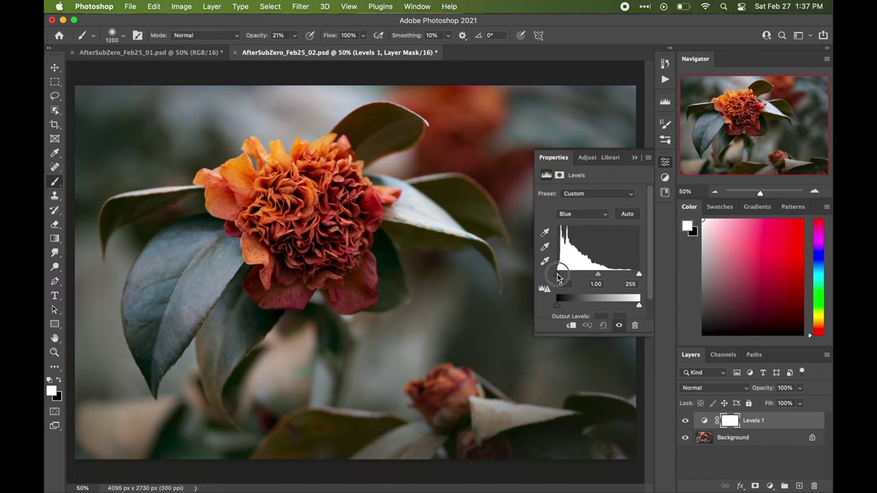
left_click_drag(561, 276, 556, 276)
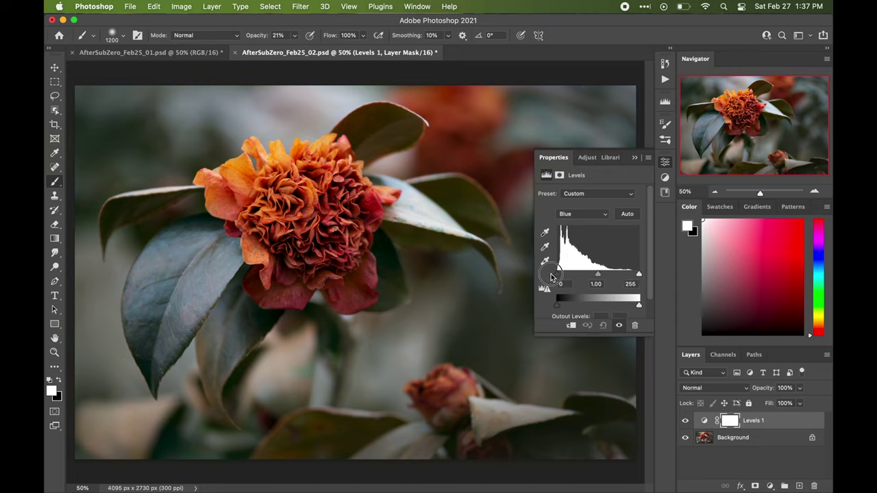
- Raise the Red channel's black input slightly further in the Levels adjustment, then collapse its settings
left_click(603, 215)
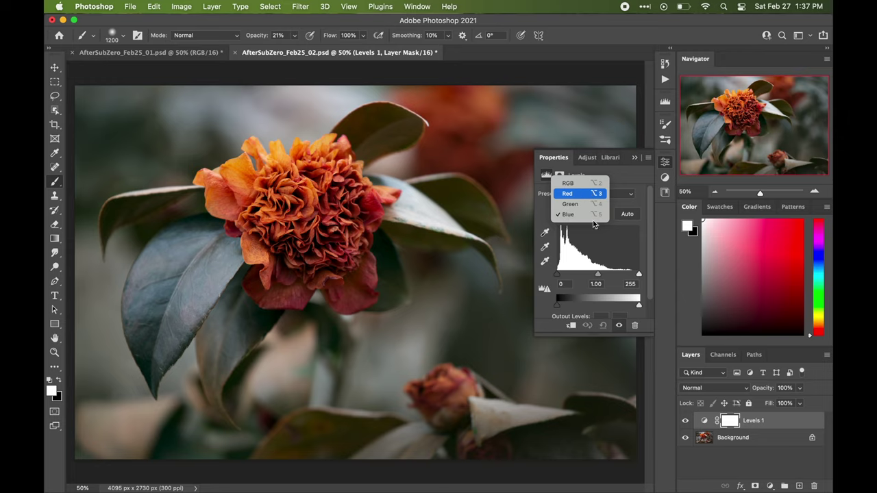
left_click(582, 194)
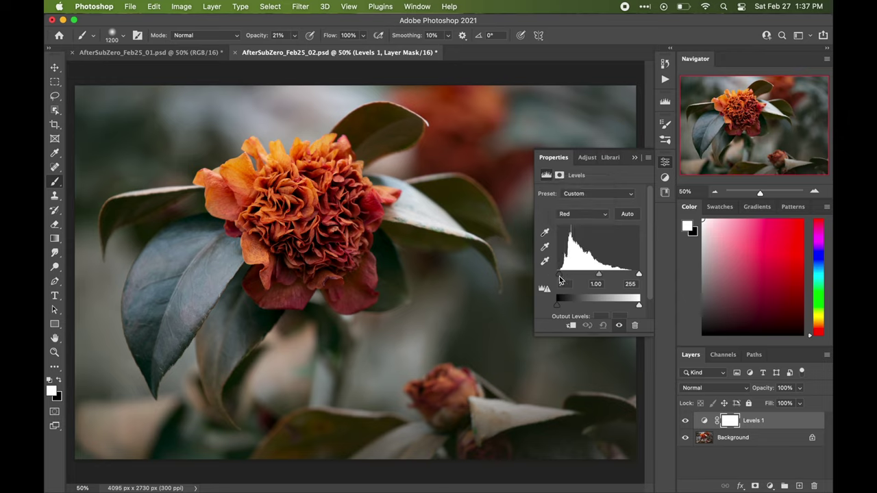
left_click_drag(559, 280, 560, 279)
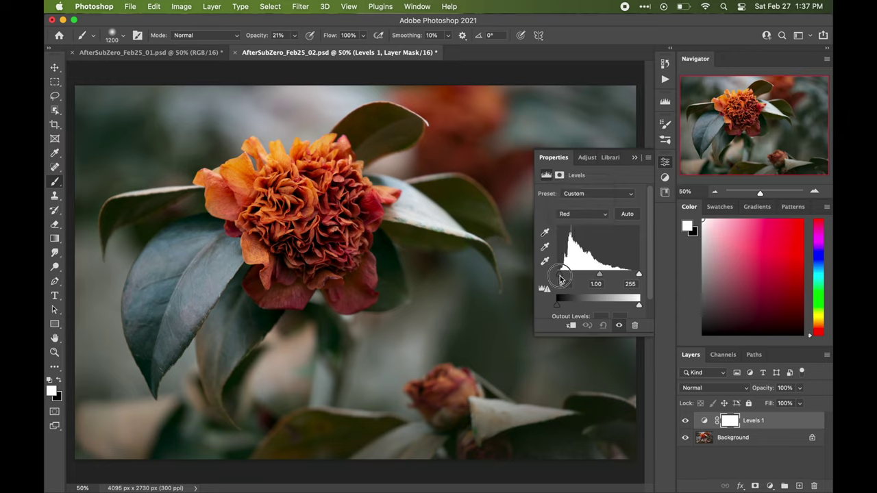
left_click(634, 158)
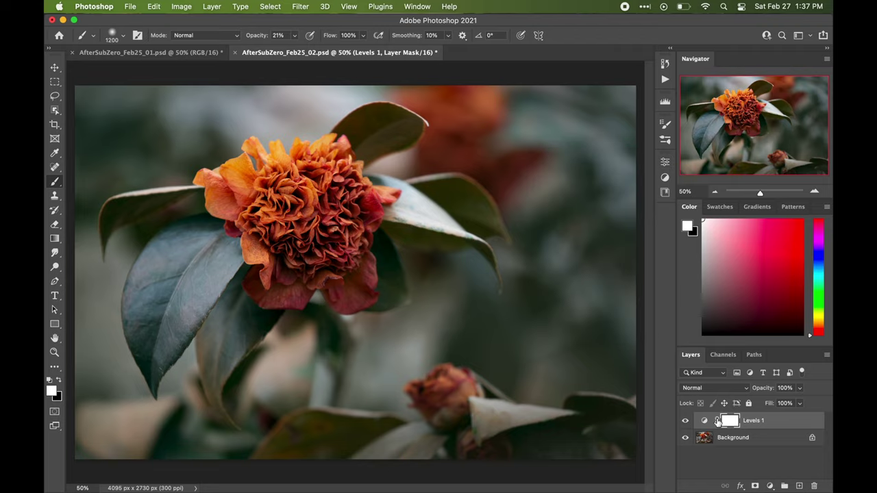
- Toggle the Levels layer's visibility to compare the photo with and without the adjustment
left_click(686, 421)
left_click(685, 421)
left_click(686, 421)
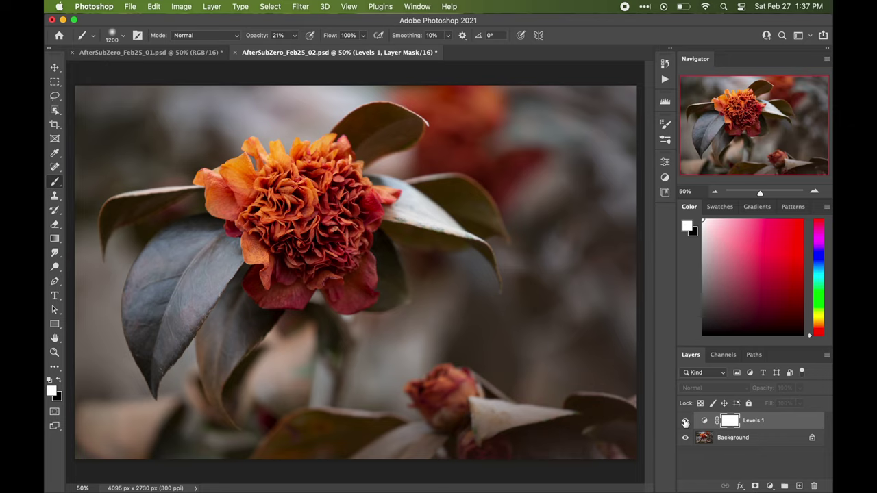
left_click(685, 421)
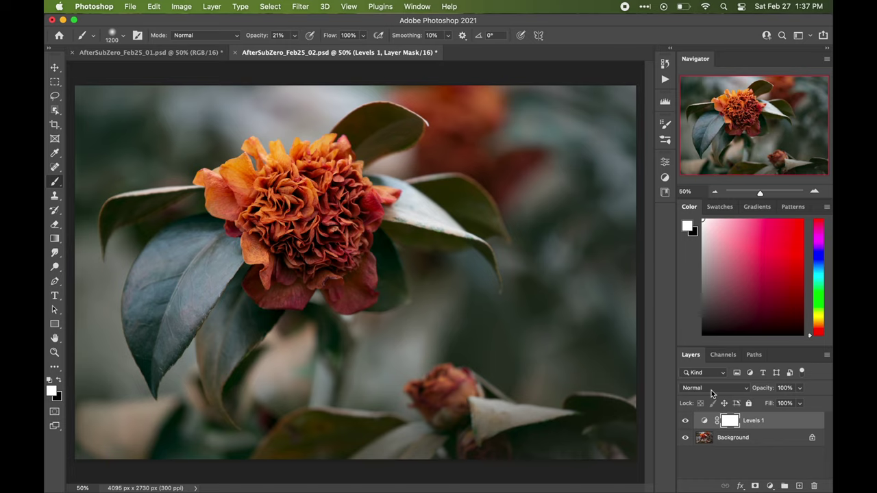
- Change the Levels layer's blend mode to Color and compare the photo with the layer hidden and shown
left_click(711, 393)
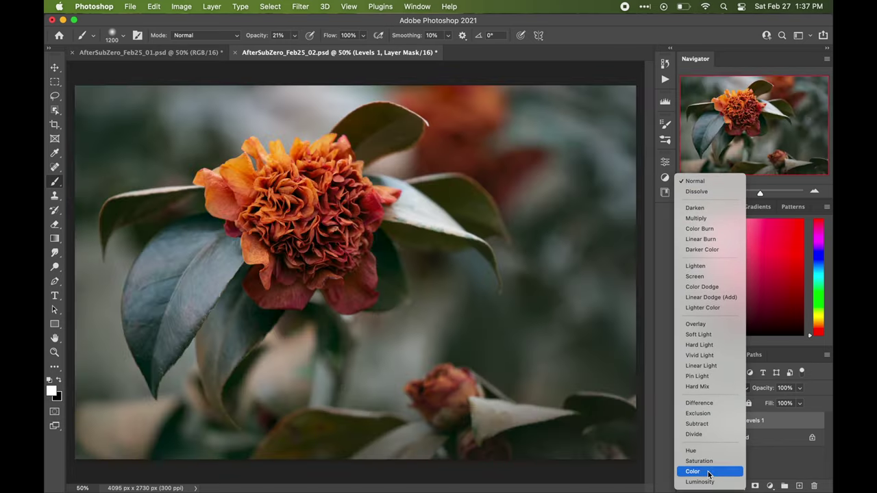
left_click(710, 473)
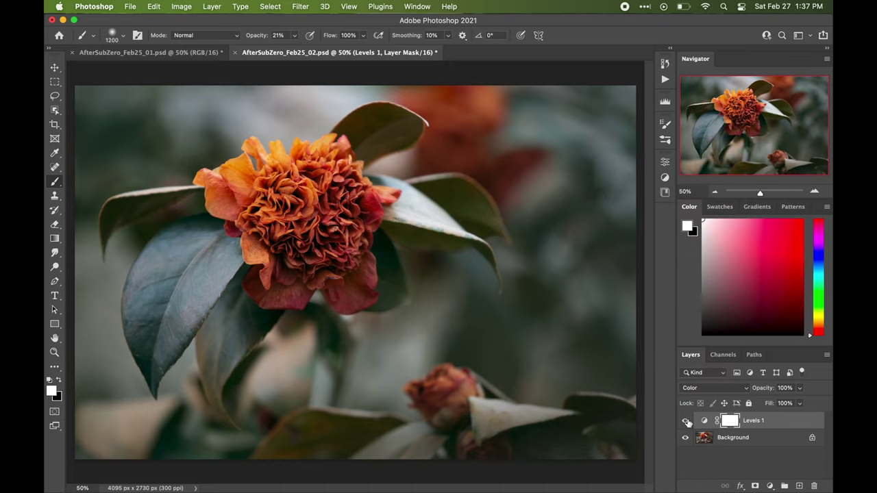
left_click(686, 422)
left_click(686, 421)
left_click(685, 422)
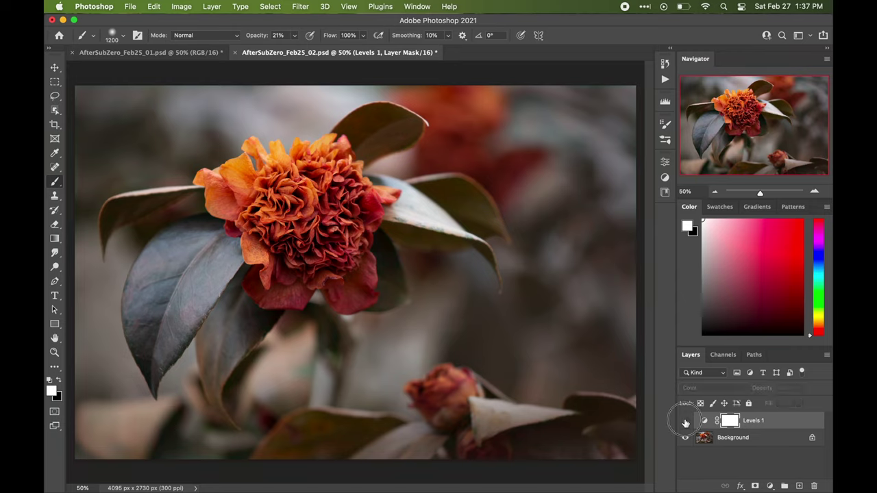
left_click(685, 422)
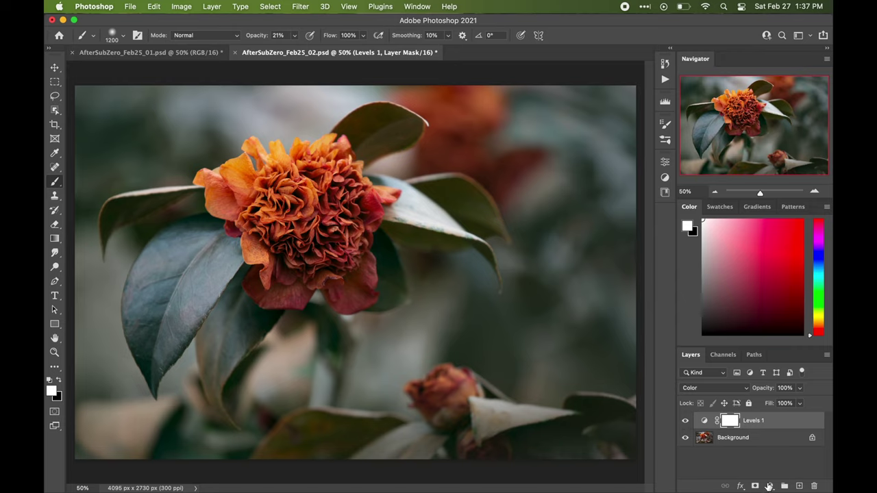
- Add a Selective Color adjustment layer above the Levels layer and fine-tune the ink amounts of the Reds
left_click(769, 486)
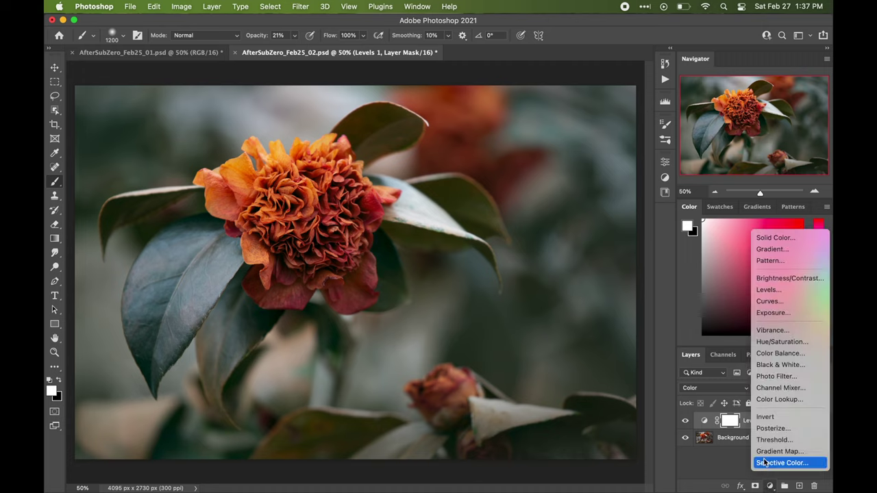
left_click(765, 464)
left_click(610, 204)
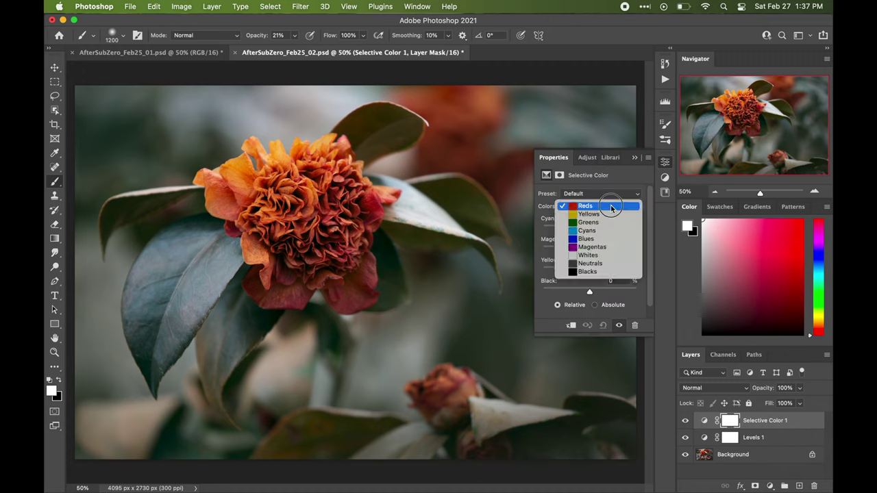
left_click(610, 204)
left_click_drag(589, 229, 592, 293)
- Adjust the Yellows in Selective Color to Cyan +1, Magenta +3, Yellow -3 and Black +3%
left_click(605, 207)
left_click(604, 217)
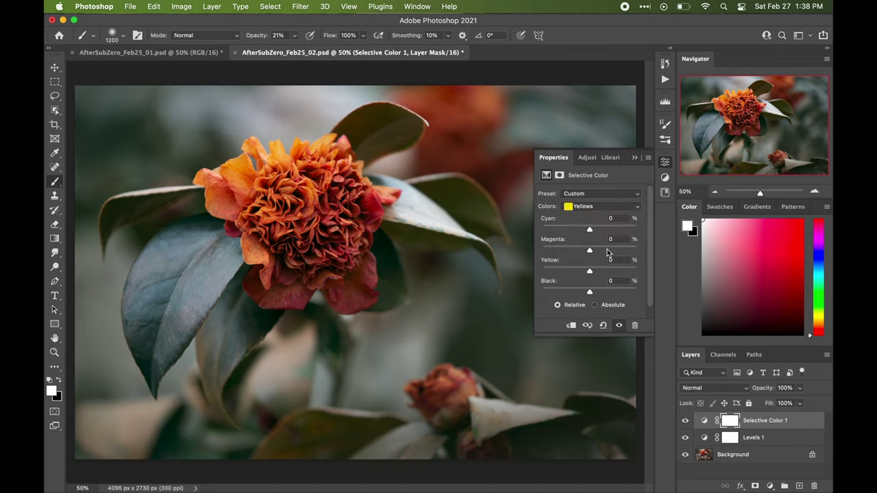
left_click_drag(590, 233, 588, 273)
left_click(592, 206)
left_click(592, 215)
left_click(592, 206)
left_click(592, 195)
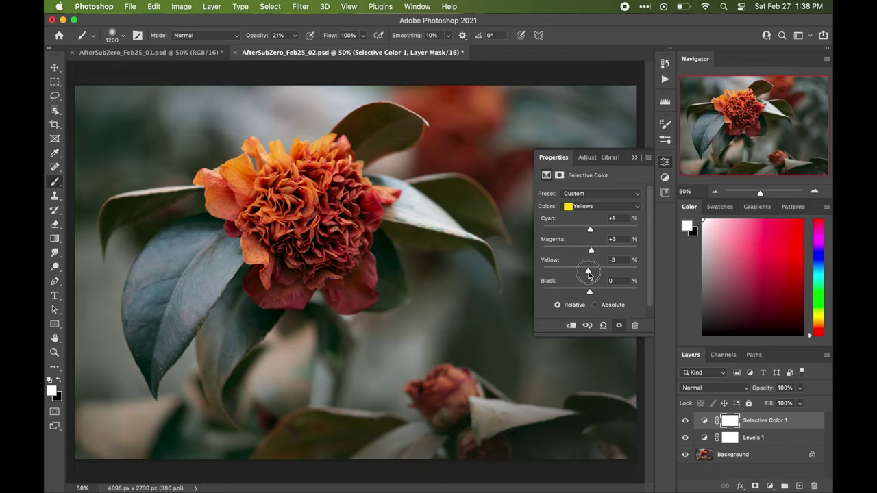
- Set Black to +2% for the Greens in Selective Color, testing the other ink amounts as well
left_click(588, 206)
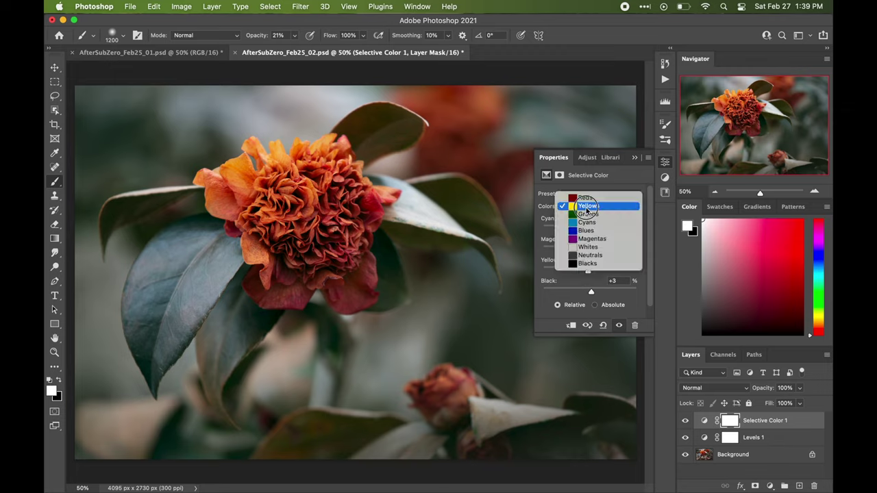
left_click(583, 215)
mouse_move(588, 235)
left_mouse_down()
mouse_move(613, 231)
mouse_move(569, 231)
mouse_move(590, 235)
left_mouse_up()
mouse_move(588, 293)
left_mouse_down()
mouse_move(598, 294)
mouse_move(554, 294)
mouse_move(609, 297)
mouse_move(591, 297)
left_mouse_up()
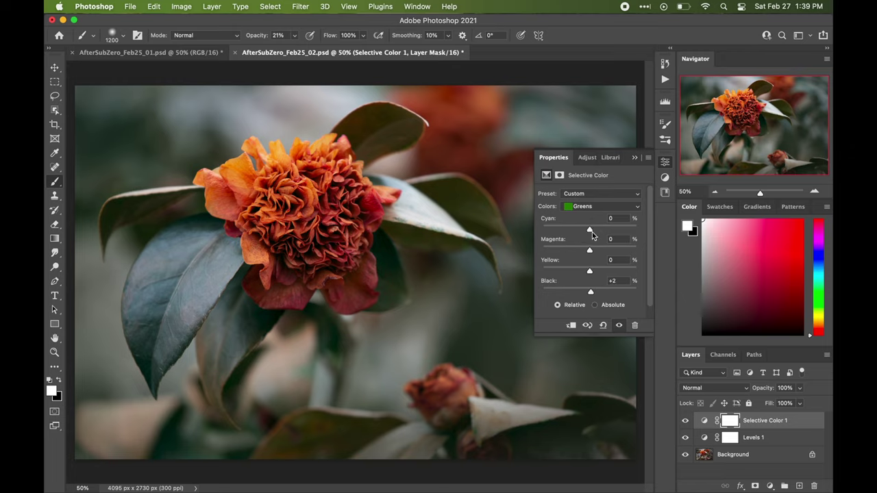
left_click_drag(589, 250, 588, 272)
- Set Black to +1% for the Magentas and +3% for the Whites in Selective Color
left_click(593, 206)
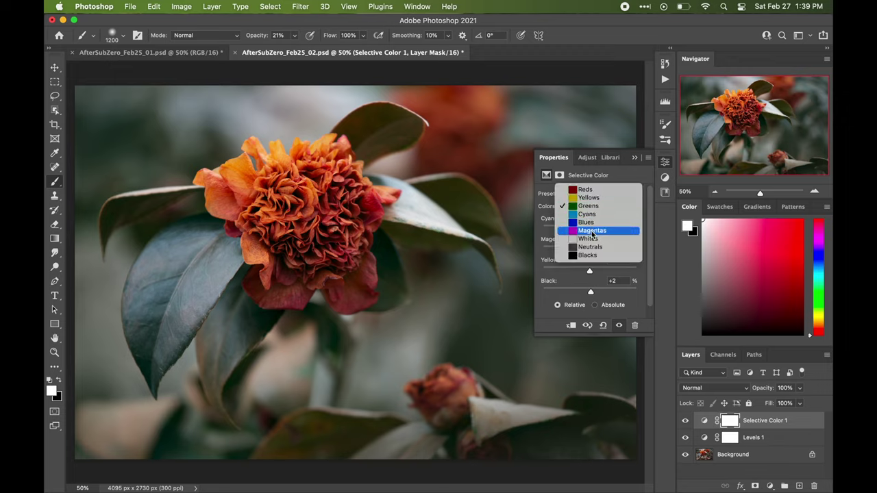
left_click(591, 231)
mouse_move(590, 230)
left_mouse_down()
mouse_move(561, 233)
mouse_move(589, 233)
left_mouse_up()
mouse_move(589, 292)
left_mouse_down()
mouse_move(547, 292)
mouse_move(591, 294)
left_mouse_up()
left_click(602, 207)
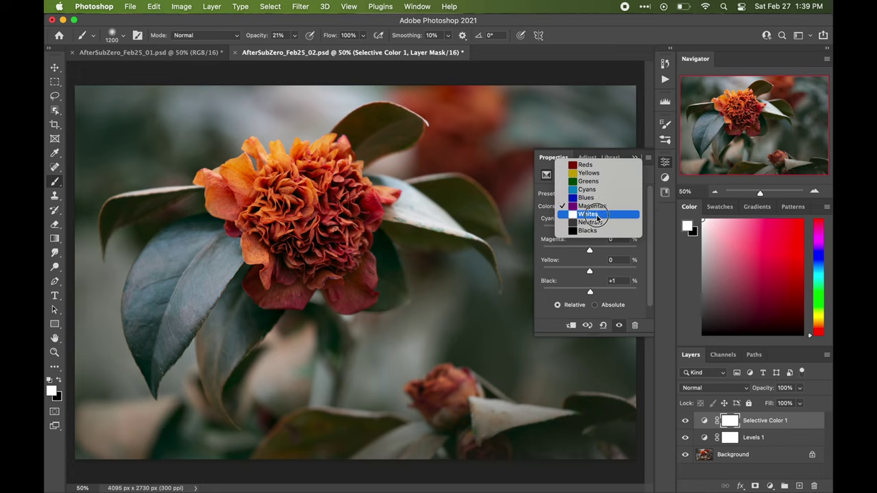
left_click(590, 215)
mouse_move(590, 292)
left_mouse_down()
mouse_move(562, 294)
mouse_move(628, 294)
mouse_move(533, 291)
mouse_move(592, 299)
left_mouse_up()
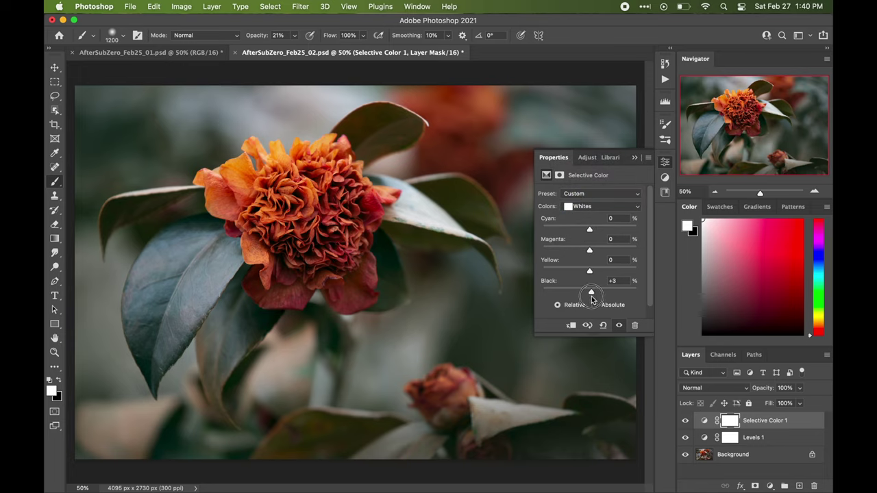
mouse_move(588, 231)
left_mouse_down()
mouse_move(603, 231)
mouse_move(589, 235)
mouse_move(613, 251)
mouse_move(591, 255)
mouse_move(613, 279)
mouse_move(592, 282)
mouse_move(599, 294)
mouse_move(587, 293)
mouse_move(578, 251)
mouse_move(590, 253)
mouse_move(589, 231)
left_mouse_up()
- Set Yellow to -2% for the Neutrals, fine-tune the Black amount of the Blacks, and collapse the Selective Color settings
left_click(596, 206)
left_click(589, 214)
left_click(593, 207)
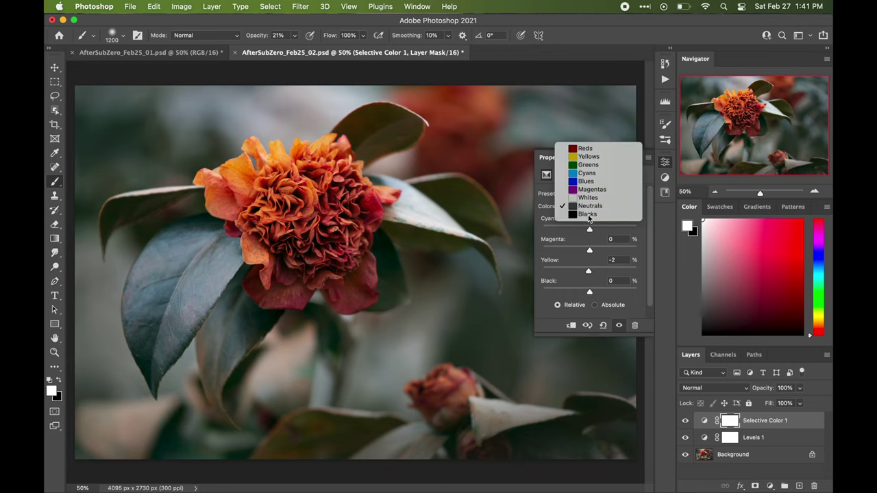
left_click(588, 214)
mouse_move(589, 292)
left_mouse_down()
mouse_move(580, 289)
mouse_move(589, 292)
left_mouse_up()
left_click(634, 158)
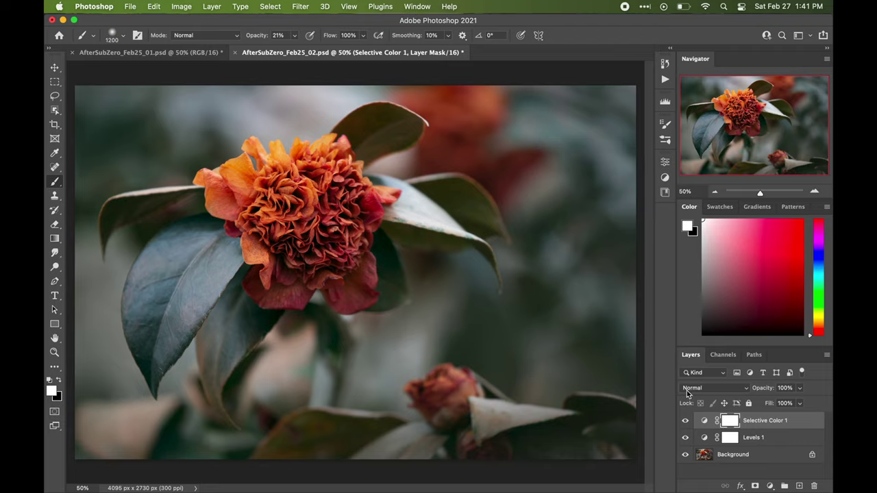
- Toggle the Selective Color layer's visibility repeatedly to compare the photo before and after the color changes
left_click(686, 423)
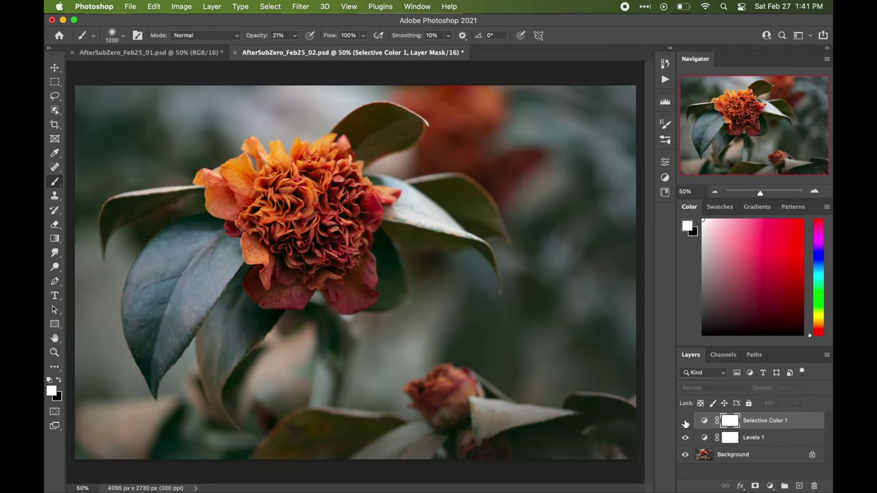
left_click(685, 423)
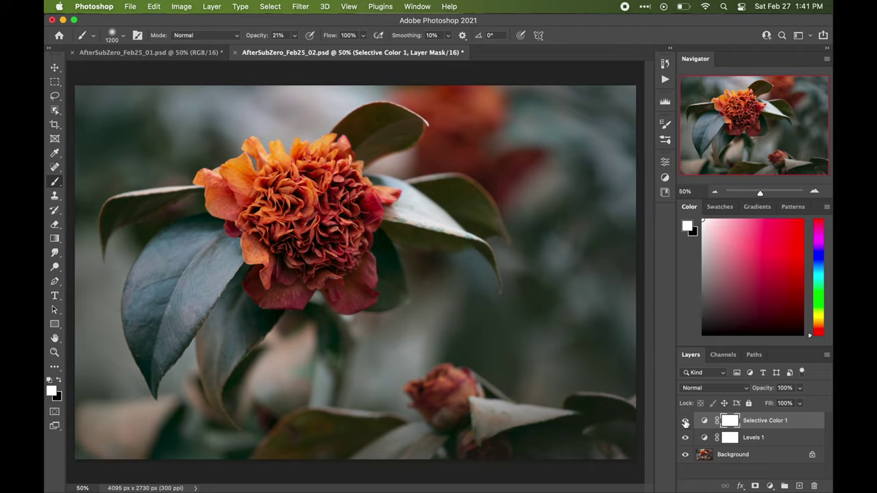
left_click(686, 423)
left_click(685, 422)
left_click(686, 423)
left_click(685, 423)
- Add a second Selective Color adjustment layer and lower Black to -6% for the Blacks
left_click(769, 485)
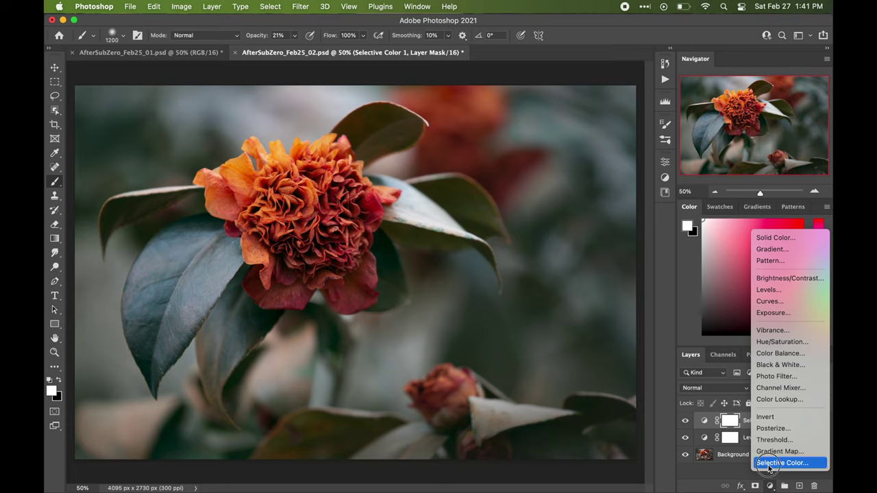
left_click(772, 463)
mouse_move(589, 294)
left_mouse_down()
mouse_move(579, 290)
mouse_move(587, 295)
left_mouse_up()
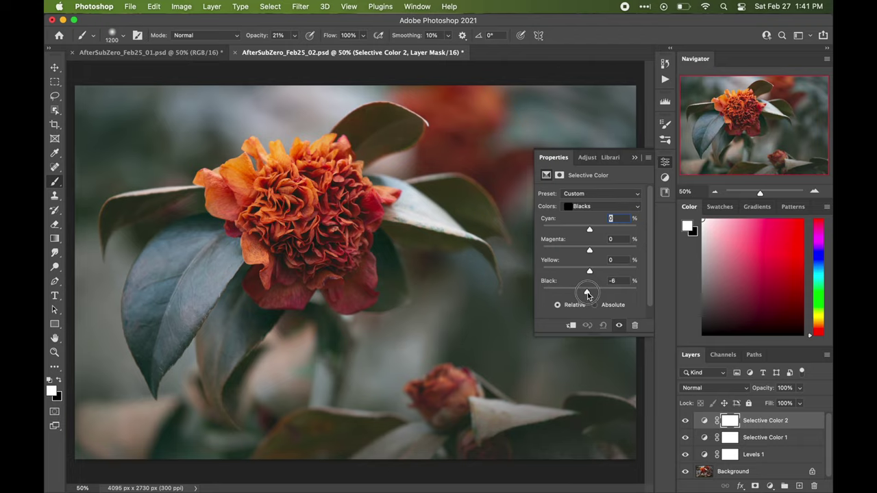
- Lower Black to -10% for the Blacks in the second Selective Color layer and collapse its settings
left_click_drag(587, 294, 586, 295)
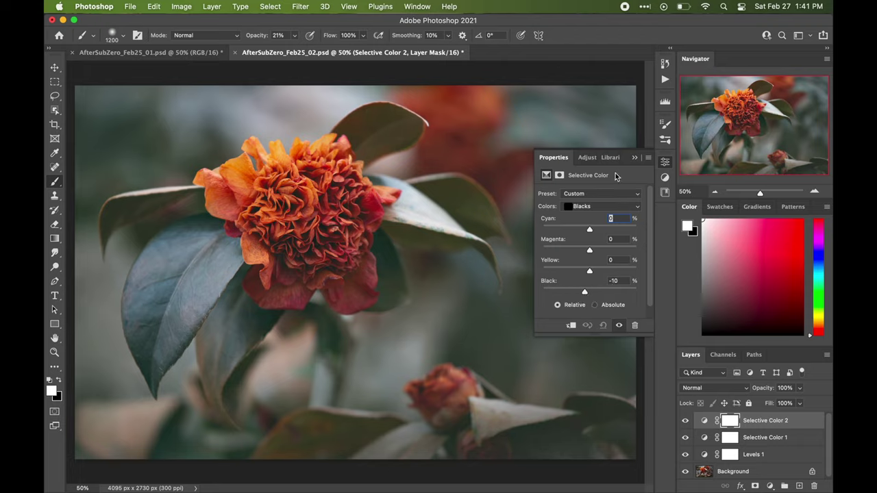
left_click(635, 157)
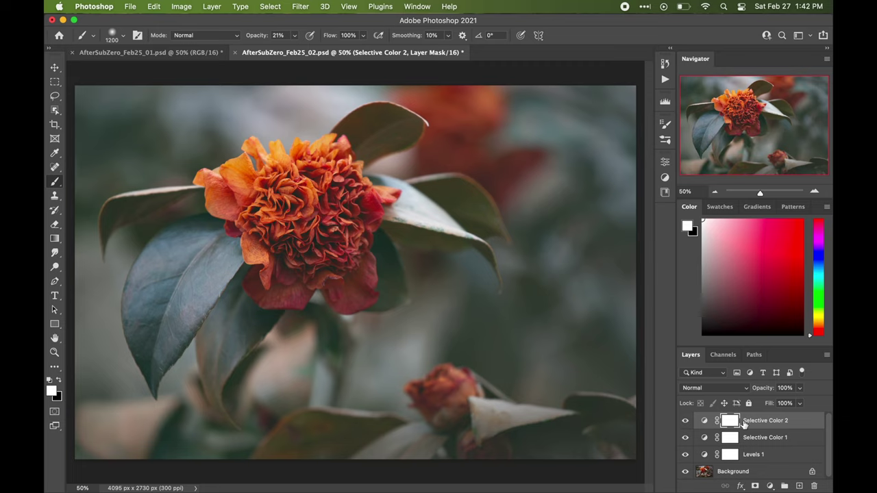
- Paint black at 100% brush opacity on the Selective Color 2 mask over the large orange flower
left_click_drag(295, 35, 346, 60)
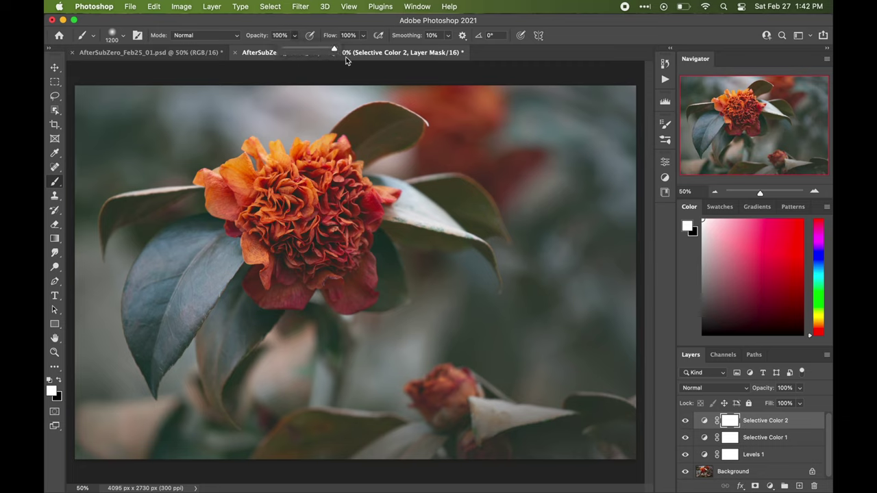
key("x")
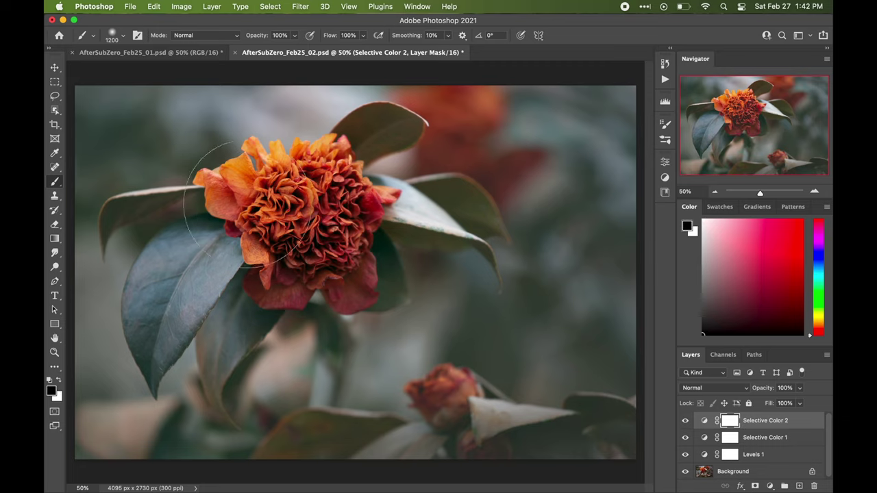
mouse_move(243, 206)
left_mouse_down()
mouse_move(343, 219)
mouse_move(301, 247)
left_mouse_up()
- Reduce the brush opacity to 17% and enlarge the brush to 1900 px
left_click_drag(295, 35, 269, 52)
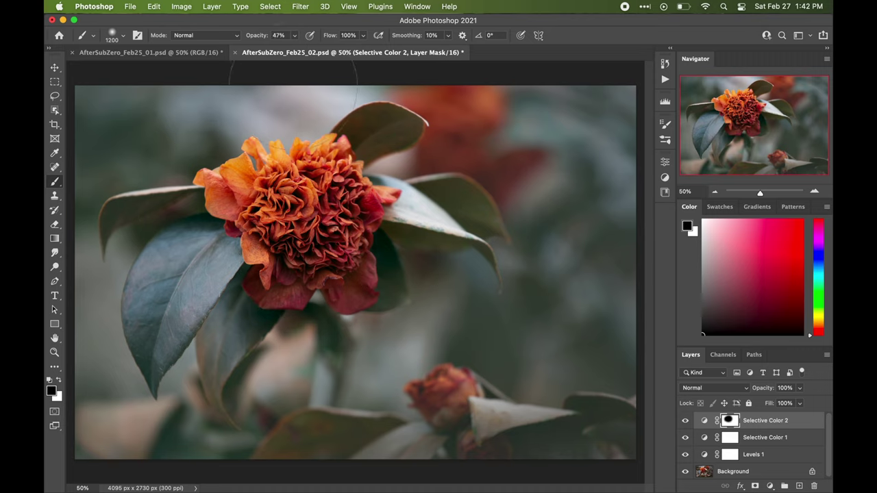
left_click(295, 35)
left_click_drag(280, 51, 279, 52)
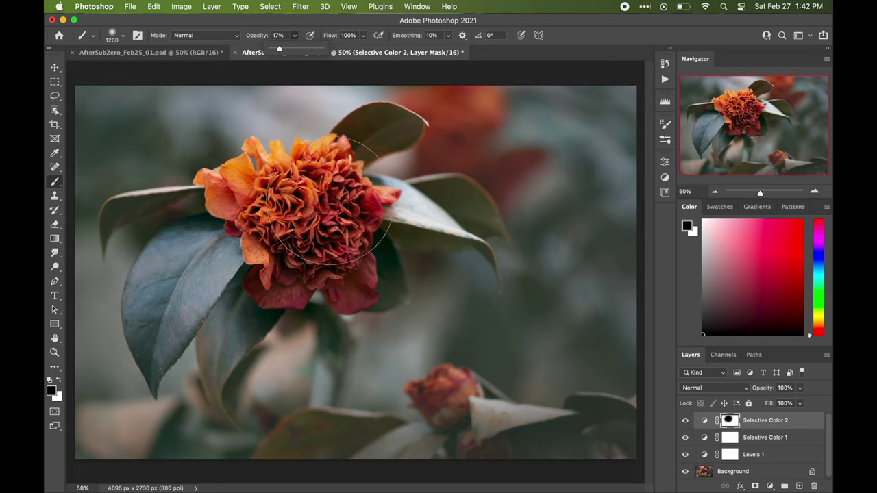
key("bracketright")
key("bracketright")
key("bracketright")
key("bracketright")
key("bracketright")
key("bracketright")
key("bracketright")
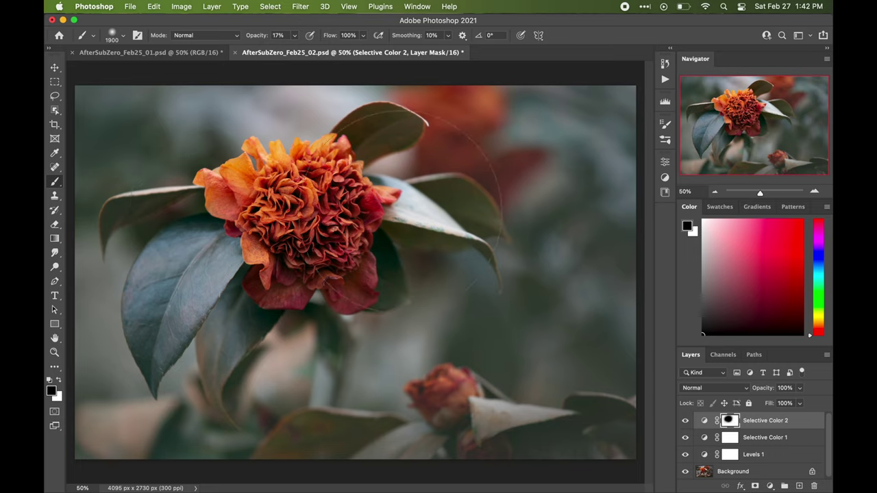
- Toggle the Selective Color 2 layer's visibility to compare the photo with and without the lifted blacks
left_click(684, 422)
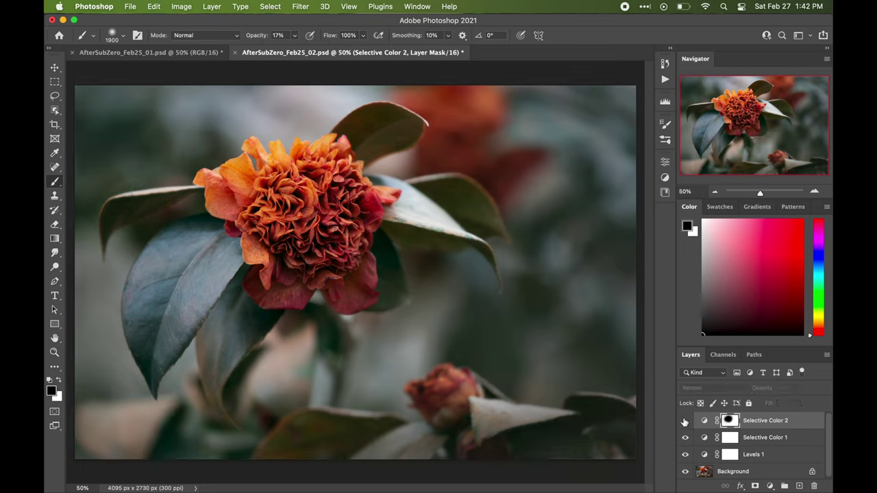
left_click(684, 422)
left_click(684, 422)
left_click(684, 422)
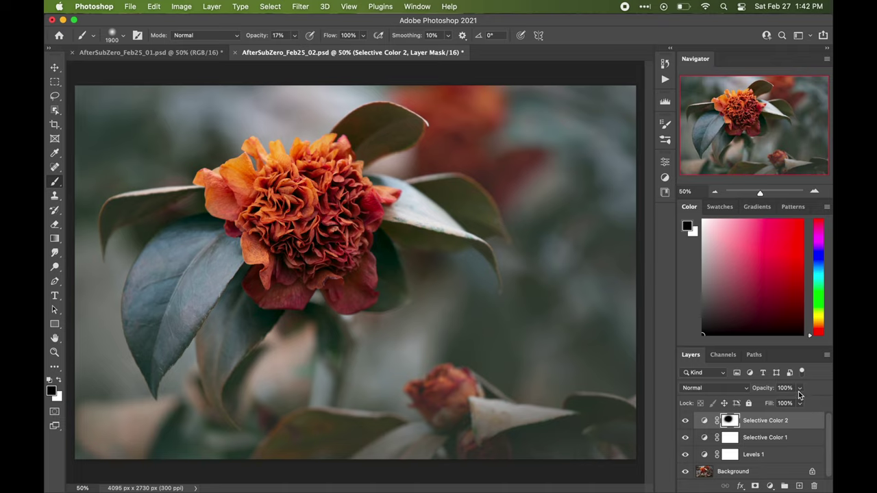
- Reduce the Selective Color 2 layer's opacity to about 55% and flatten the image
left_click(800, 389)
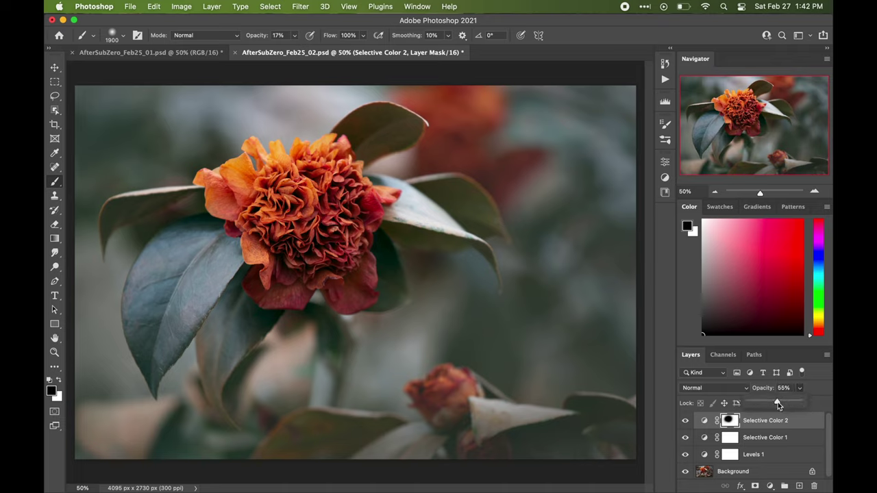
left_click(778, 402)
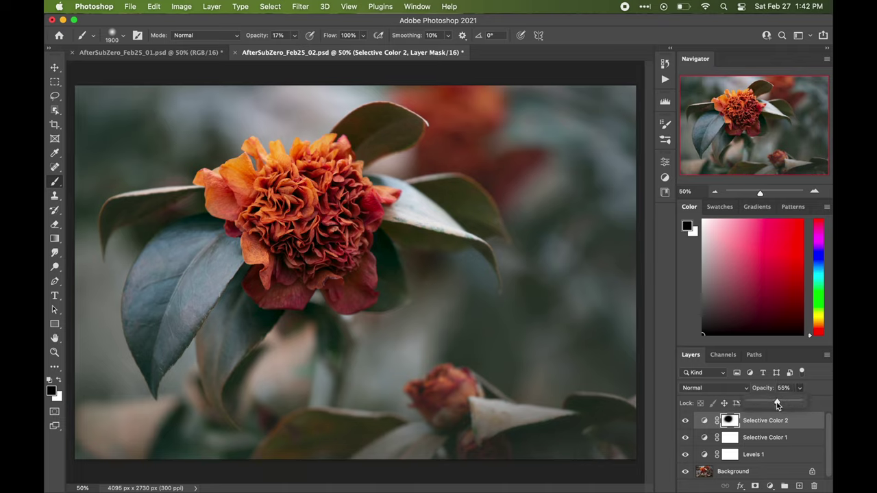
left_click_drag(777, 404, 775, 404)
right_click(769, 471)
left_click(767, 456)
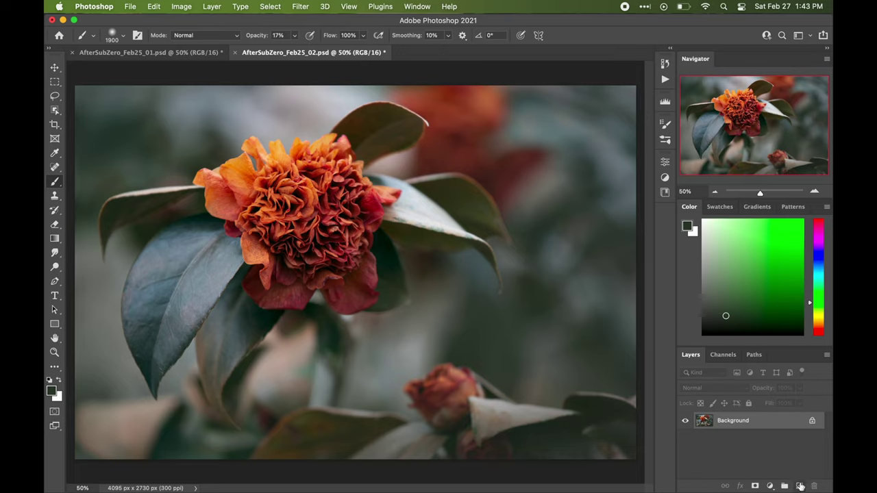
- Add a new layer in Multiply blend mode and choose a dark, muted brown as the foreground color
left_click(801, 487)
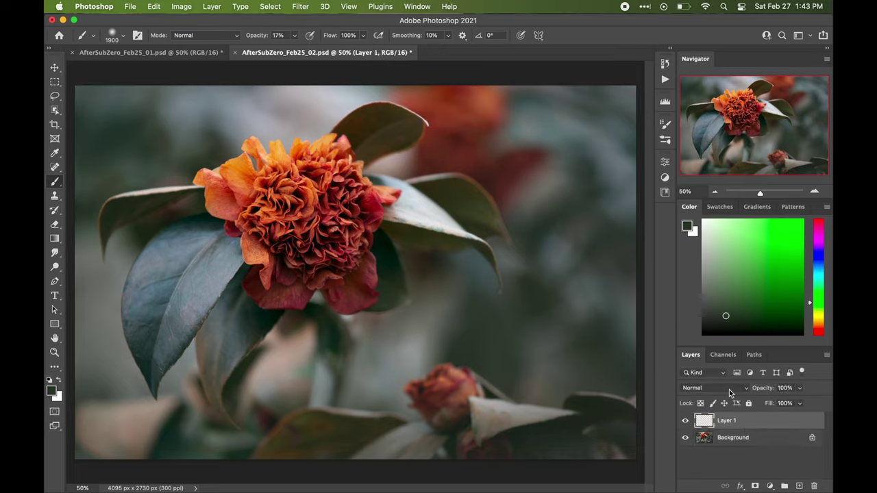
left_click(731, 393)
left_click(706, 423)
left_click(820, 328)
left_click(718, 316)
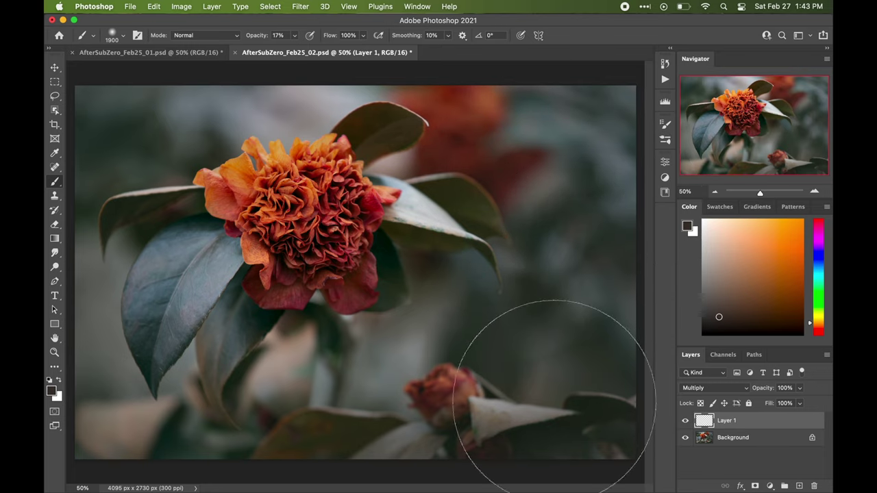
- Paint the dark brown softly around the photo's outer areas, using a 900 px brush along the lower edge
mouse_move(555, 397)
left_mouse_down()
mouse_move(189, 420)
mouse_move(110, 384)
mouse_move(96, 135)
mouse_move(178, 96)
left_mouse_up()
key("bracketleft")
key("bracketleft")
key("bracketleft")
key("bracketleft")
key("bracketleft")
key("bracketleft")
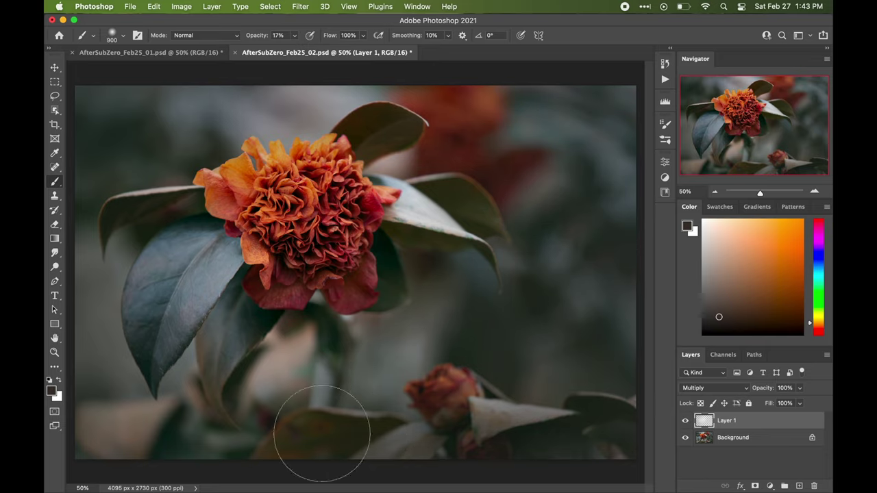
mouse_move(320, 431)
left_mouse_down()
mouse_move(642, 434)
mouse_move(171, 445)
mouse_move(571, 446)
mouse_move(562, 458)
left_mouse_up()
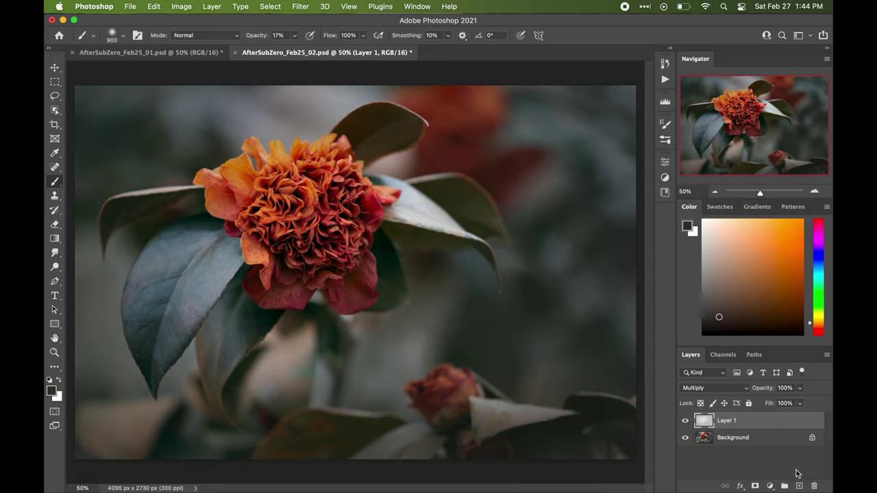
- Add a Curves adjustment layer, raise the midtones slightly, and collapse its settings
left_click(770, 486)
left_click(763, 304)
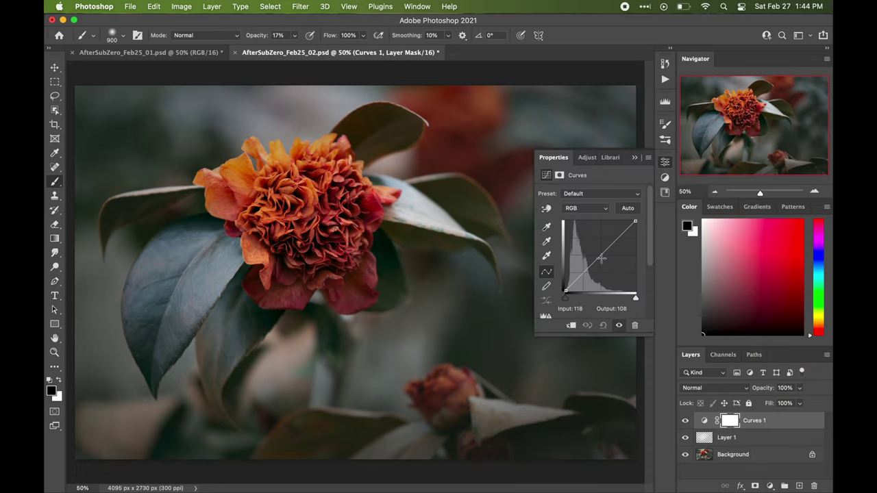
left_click_drag(601, 255, 599, 249)
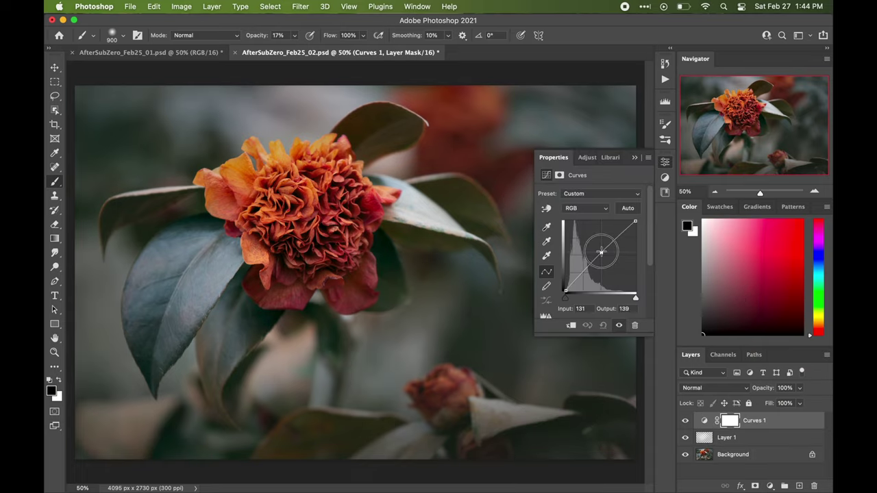
left_click(634, 157)
- Invert the Curves mask, paint white at 30% opacity over the large flower, and compare the layer on and off
key("super+i")
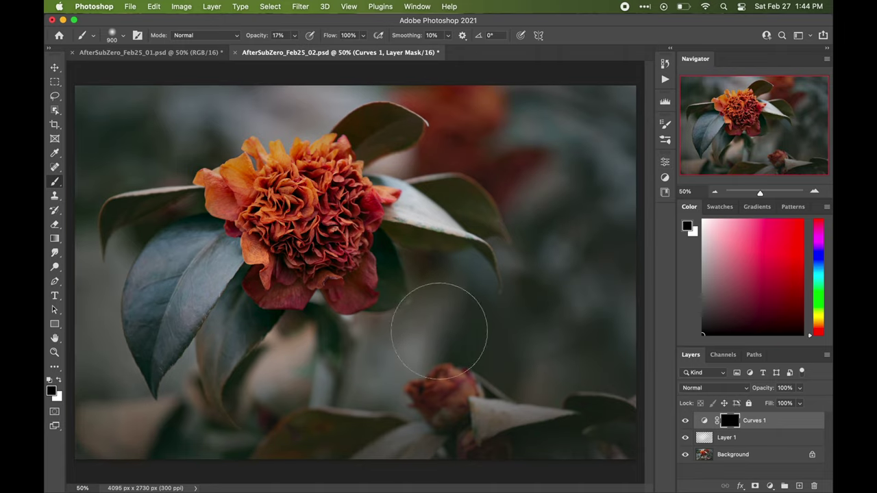
left_click(59, 381)
left_click(295, 35)
left_click_drag(292, 48, 300, 48)
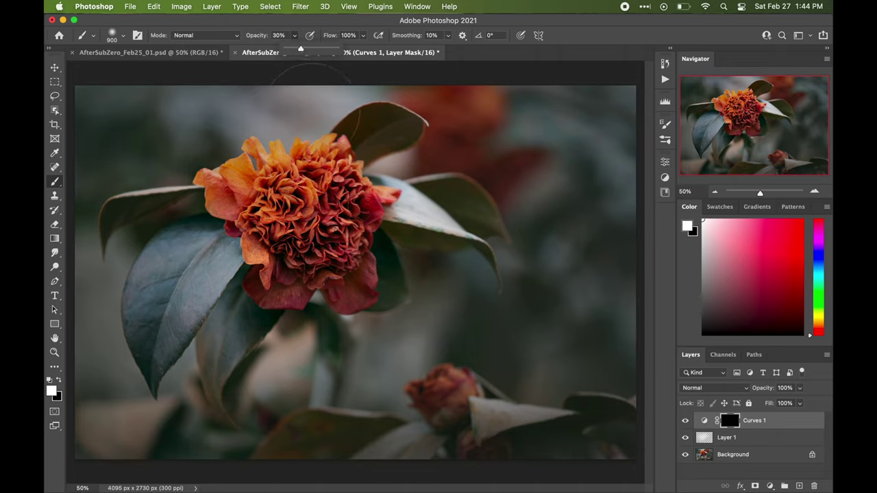
mouse_move(301, 264)
left_mouse_down()
mouse_move(334, 232)
mouse_move(340, 200)
mouse_move(340, 264)
mouse_move(271, 285)
mouse_move(319, 257)
mouse_move(329, 198)
mouse_move(334, 277)
mouse_move(324, 267)
mouse_move(321, 198)
mouse_move(324, 258)
left_mouse_up()
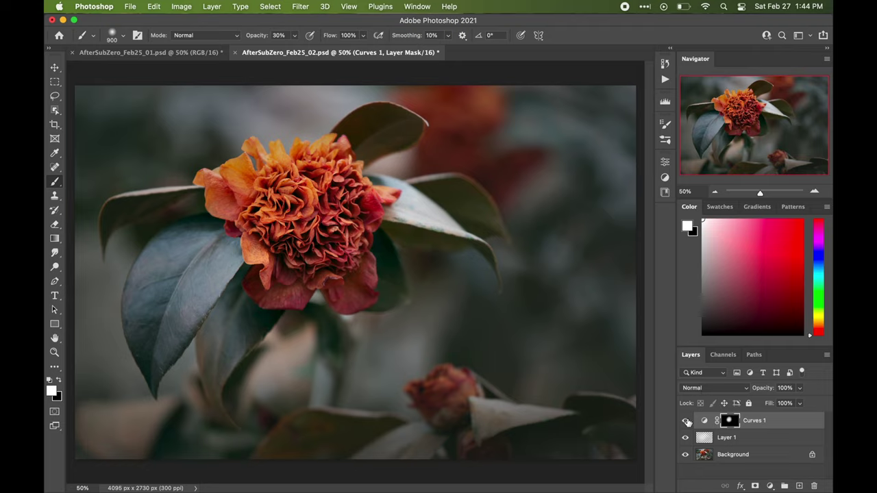
left_click(687, 421)
left_click(687, 420)
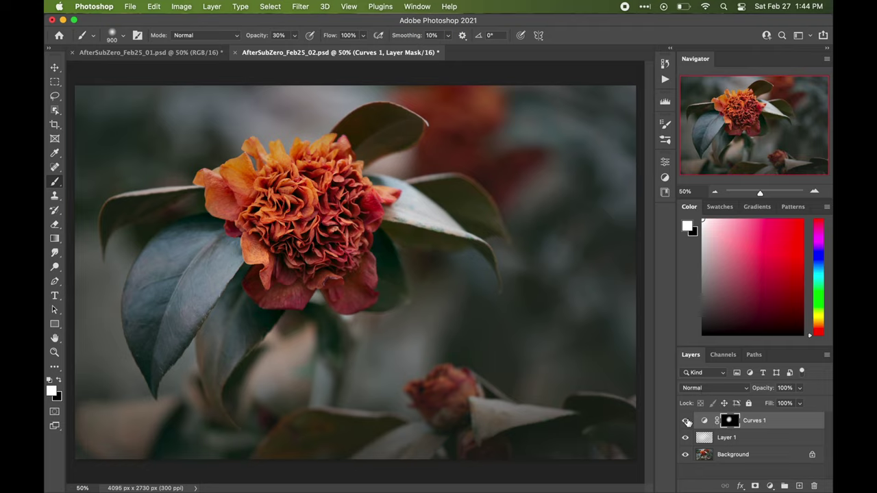
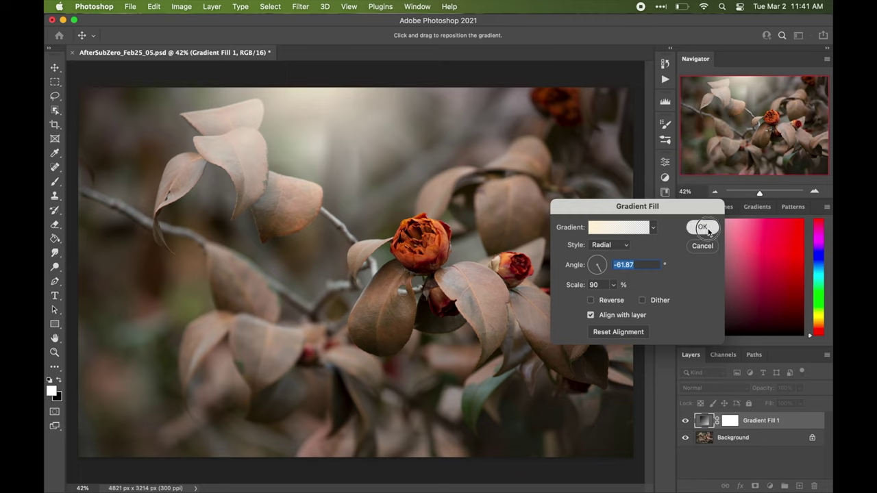
- Confirm the radial gradient fill and lower its layer's opacity to 78%
left_click(703, 226)
left_click(686, 421)
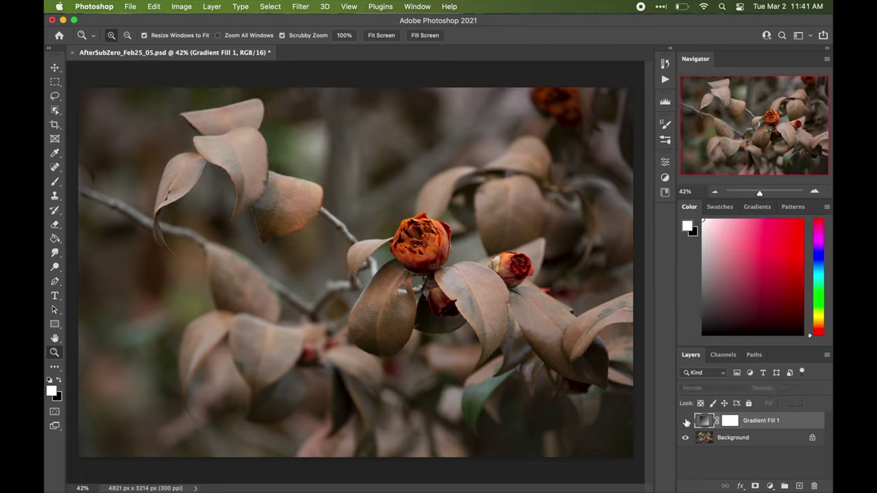
left_click(686, 422)
left_click(799, 388)
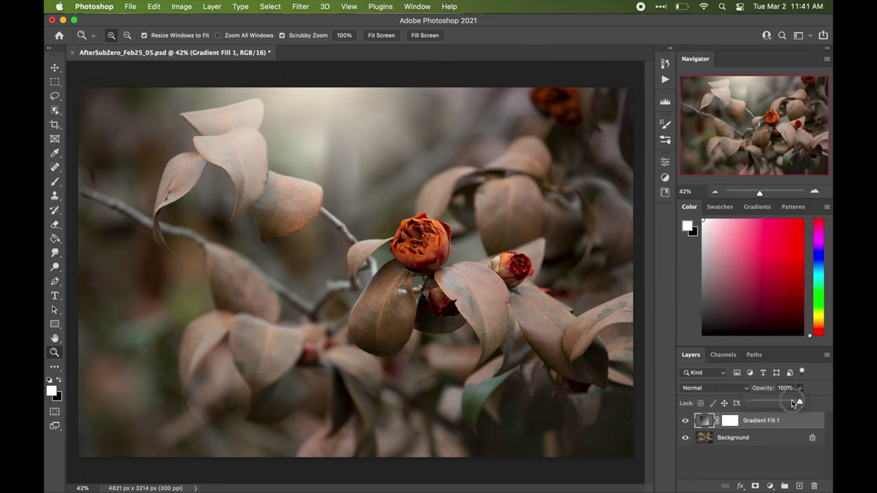
left_click_drag(800, 401, 789, 403)
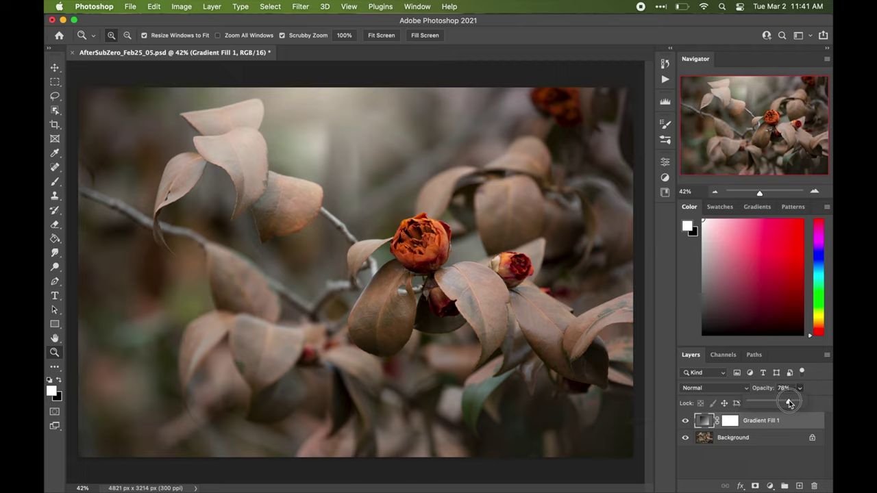
- Flatten the image and duplicate the Background layer
right_click(763, 437)
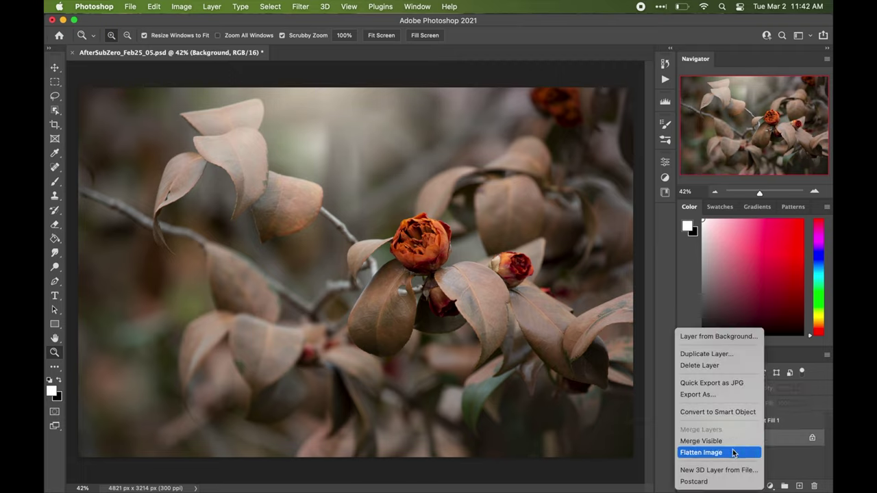
left_click(709, 397)
left_click_drag(750, 424, 799, 486)
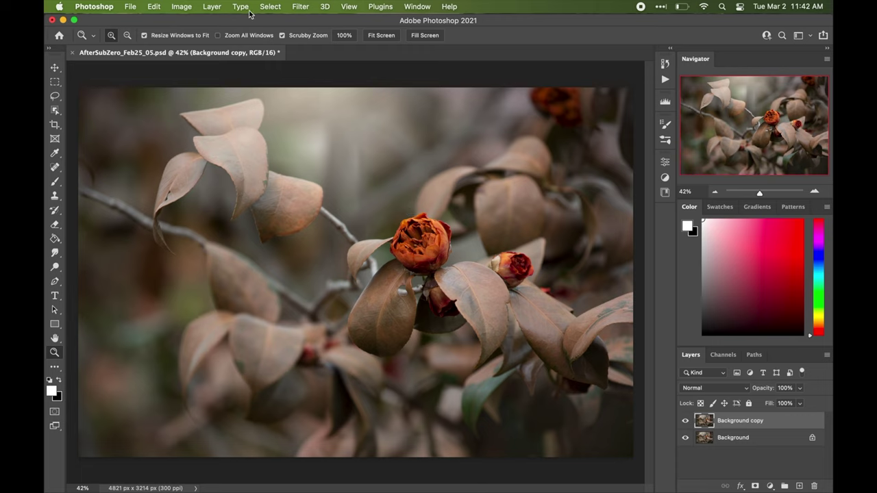
- Start a Shadows/Highlights adjustment on the duplicated layer and set the Shadows Amount to 0%
left_click(182, 7)
mouse_move(205, 37)
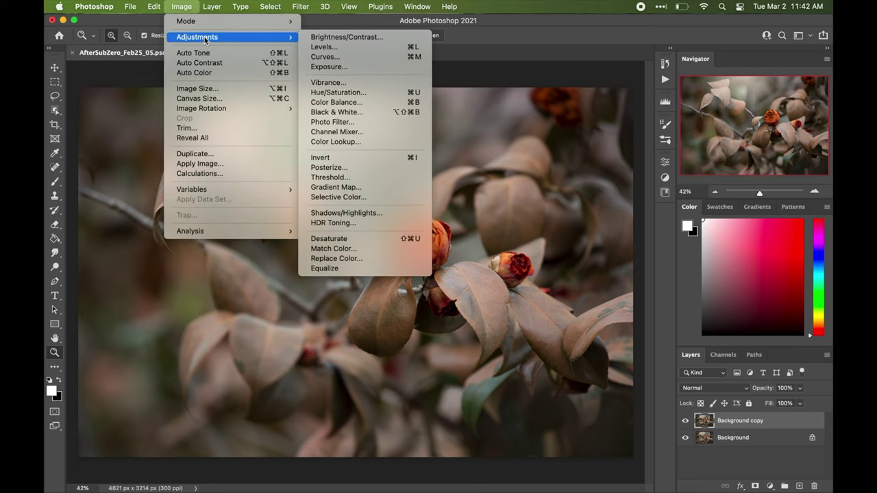
left_click(377, 214)
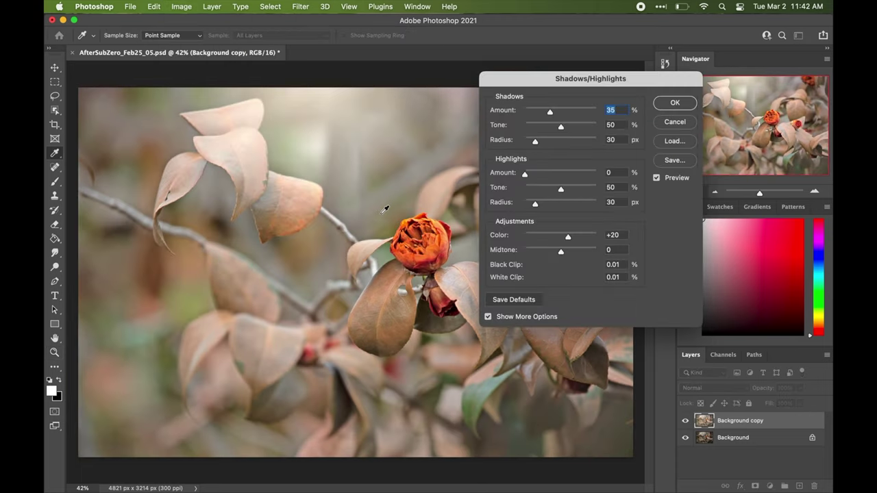
left_click(488, 316)
left_click(489, 178)
left_click(550, 112)
left_click_drag(550, 112, 525, 115)
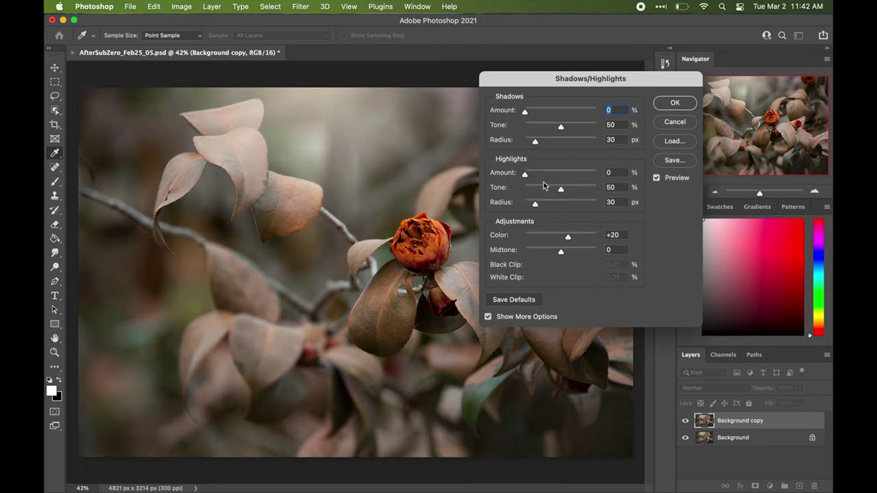
- Set the Highlights Amount to 5%, reduce Color, fine-tune the highlights, apply the adjustment, and compare the layer on and off
left_click_drag(525, 176, 528, 177)
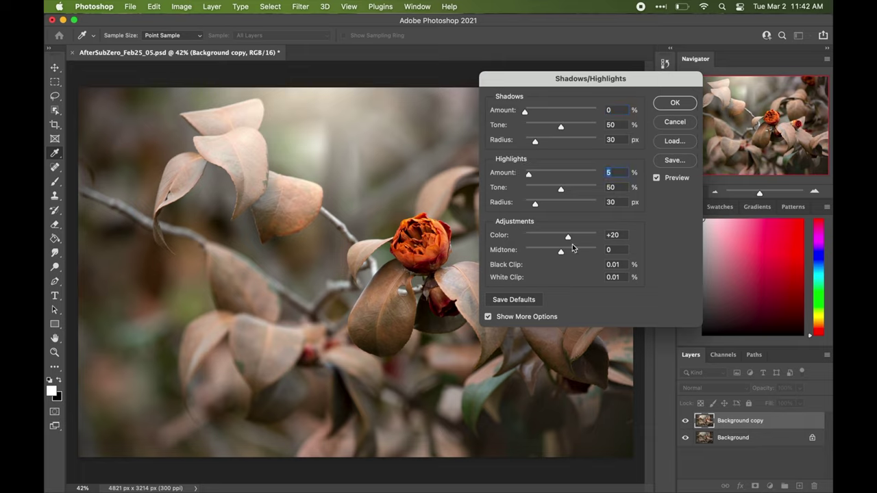
mouse_move(568, 239)
left_mouse_down()
mouse_move(540, 240)
mouse_move(599, 240)
mouse_move(562, 240)
left_mouse_up()
left_click_drag(535, 204, 566, 191)
left_click(675, 102)
key("z")
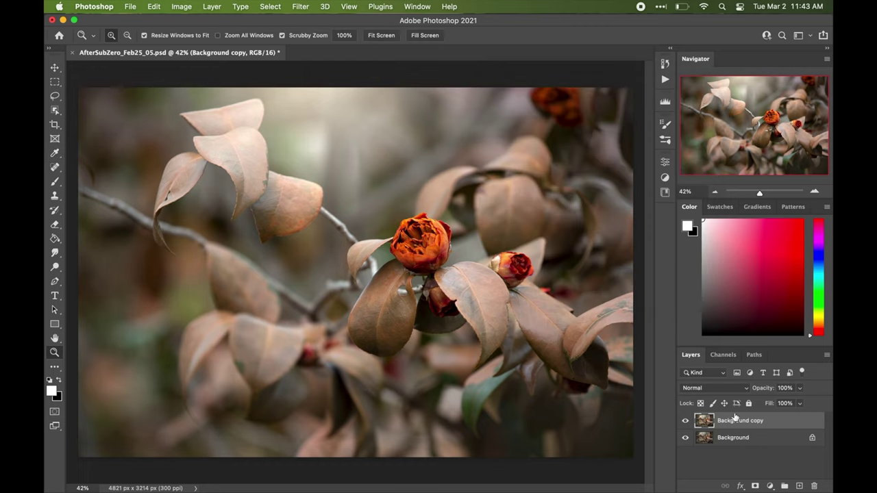
left_click(685, 422)
left_click(684, 422)
- Add a layer mask to the Background copy, invert it to black, and select the Brush tool
left_click(756, 486)
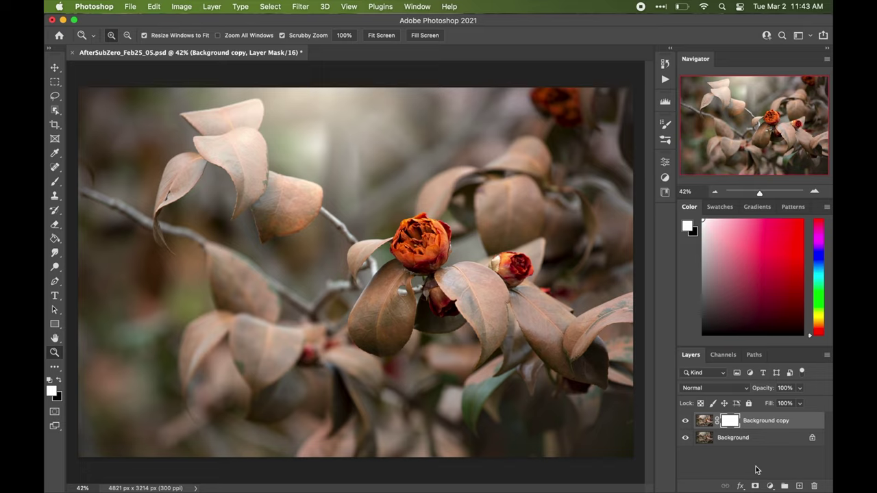
key("super+i")
key("b")
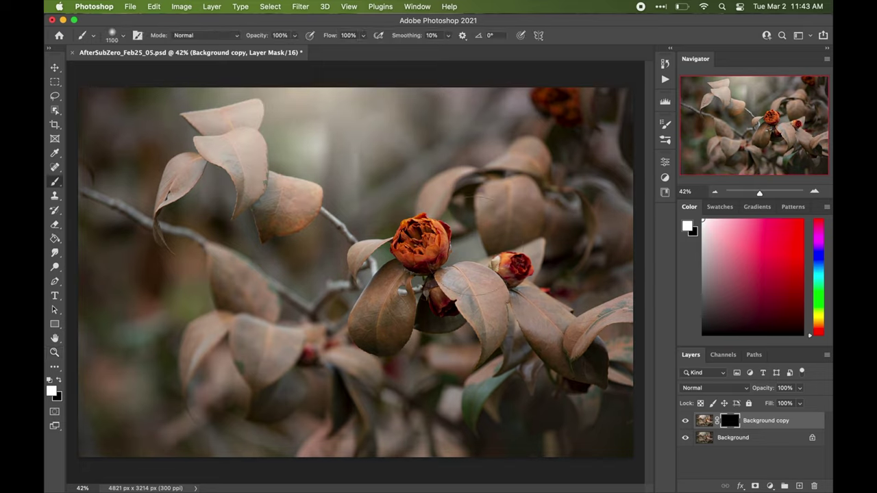
- Paint white on the Background copy's mask around the central flower with a 1200 px brush at 33% opacity, and compare the layer on and off
key("bracketright")
key("3")
key("3")
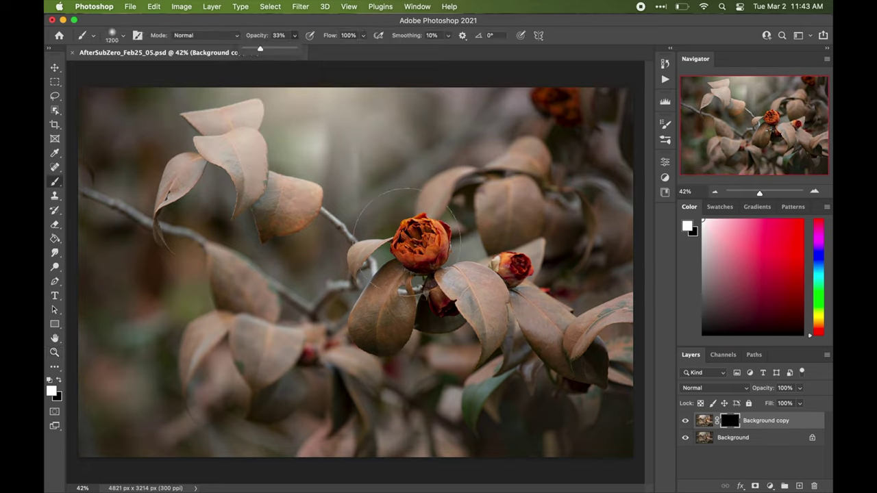
mouse_move(408, 243)
left_mouse_down()
mouse_move(394, 257)
mouse_move(435, 264)
mouse_move(455, 191)
left_mouse_up()
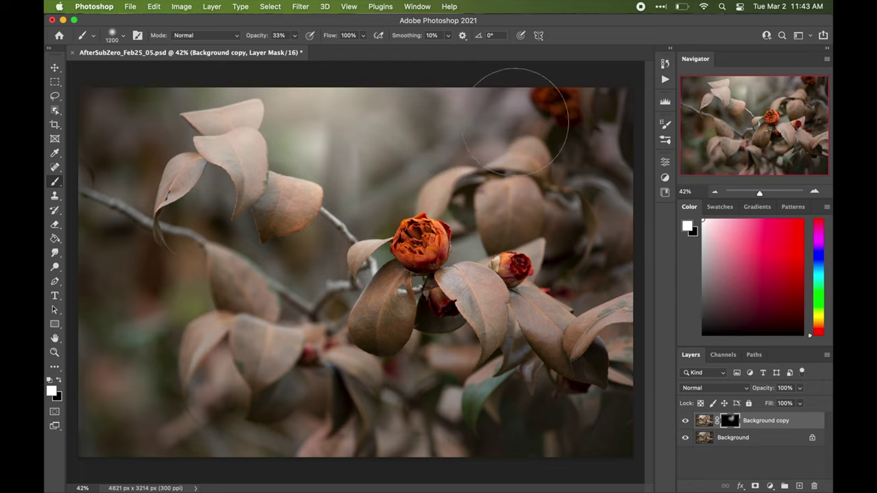
left_click(686, 423)
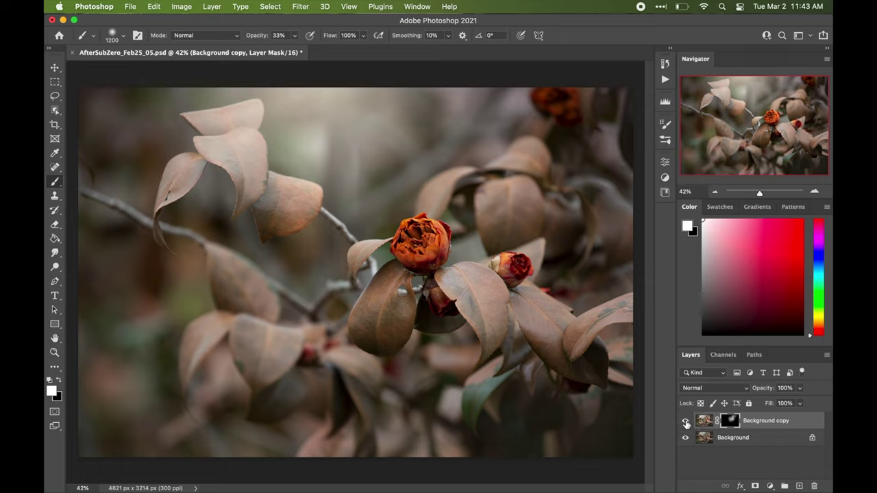
left_click(686, 423)
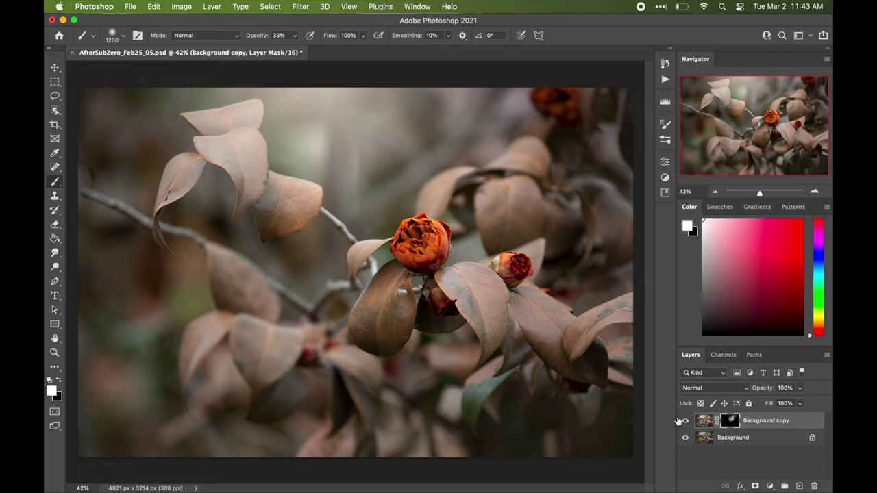
- Flatten the image and duplicate the Background layer
right_click(755, 437)
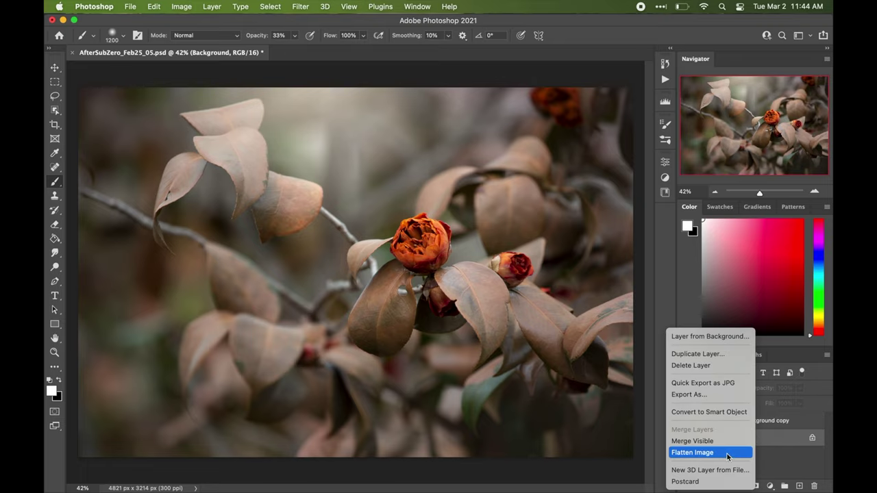
left_click(720, 453)
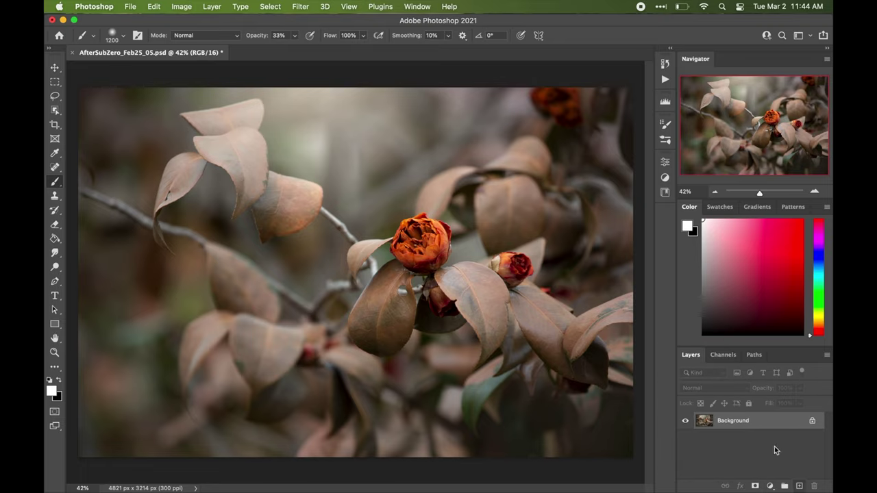
left_click_drag(762, 422, 799, 485)
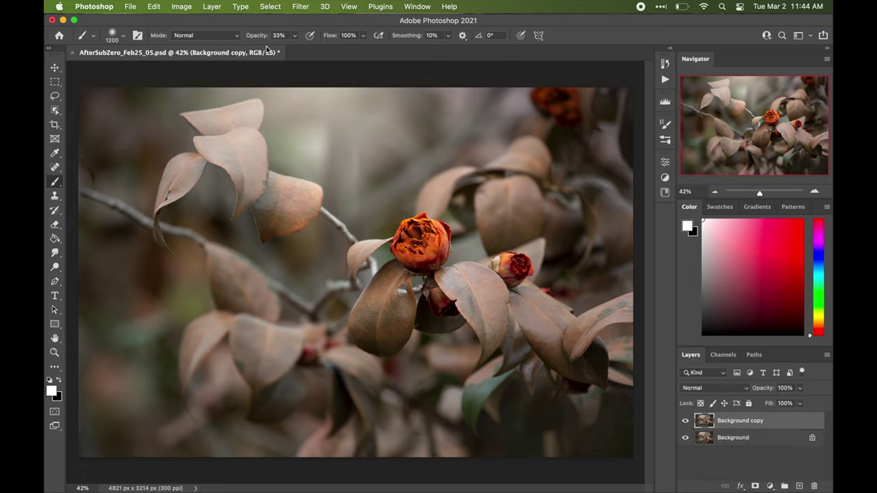
- Apply Auto Tone to the Background copy layer
left_click(177, 7)
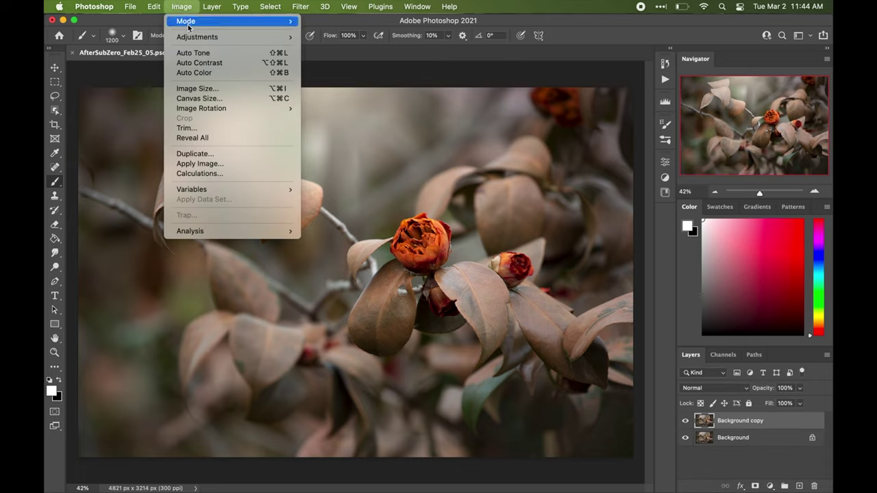
left_click(201, 53)
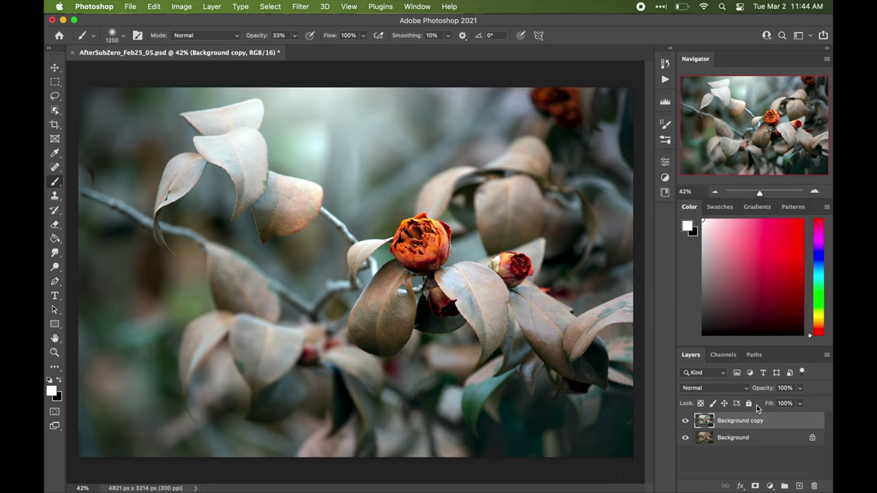
left_click(185, 9)
mouse_move(200, 23)
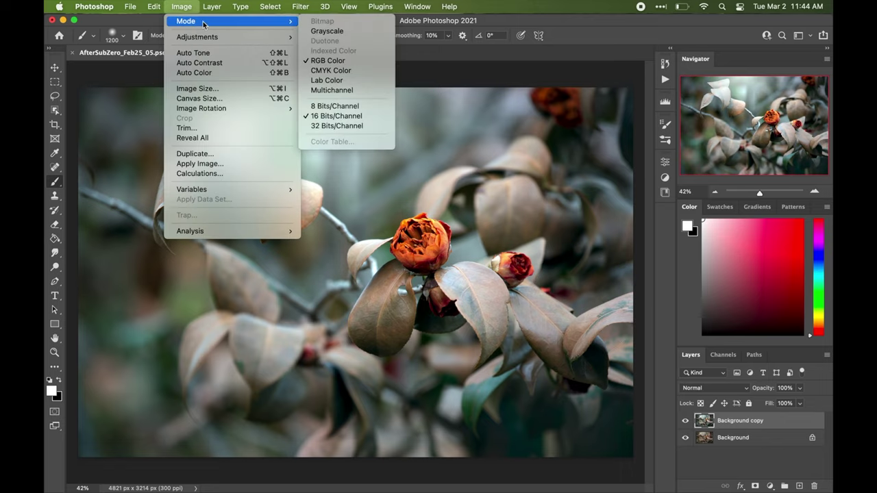
mouse_move(200, 38)
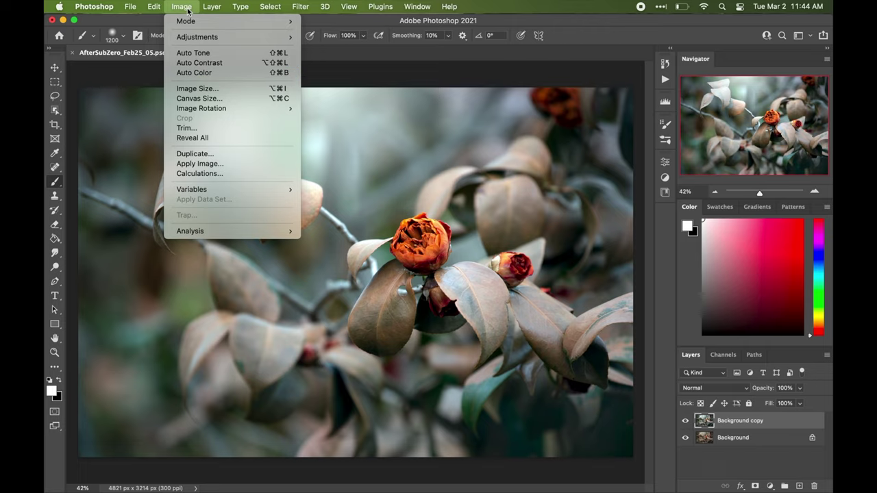
left_click(188, 8)
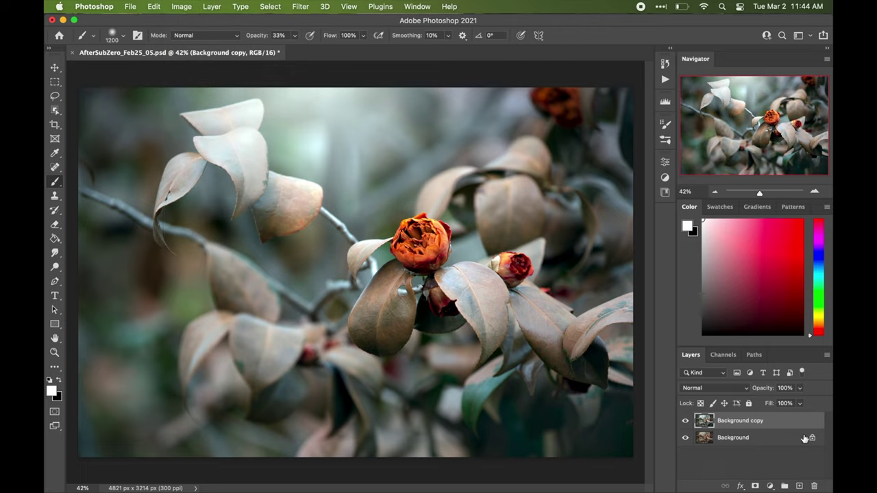
- Lower the Background copy's opacity to 60%, compare the layer on and off, and reduce the opacity further to 45%
left_click(799, 389)
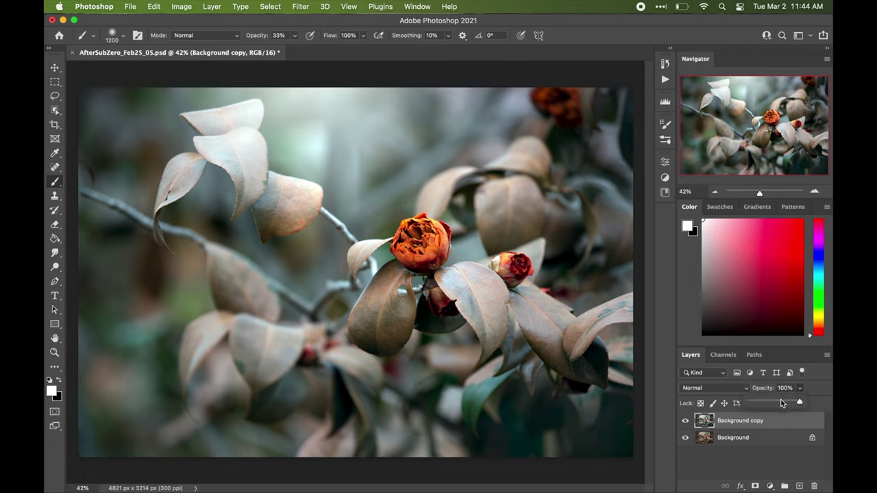
left_click(780, 403)
left_click_drag(780, 403, 779, 404)
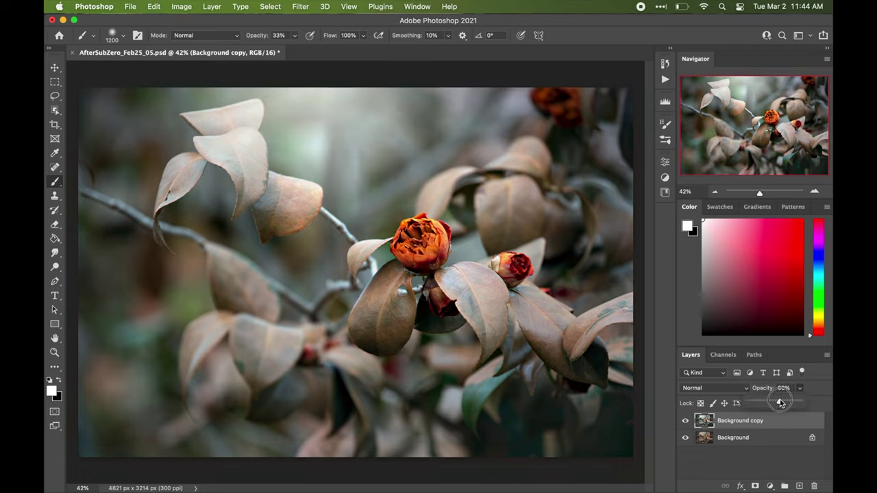
left_click(685, 422)
left_click(685, 421)
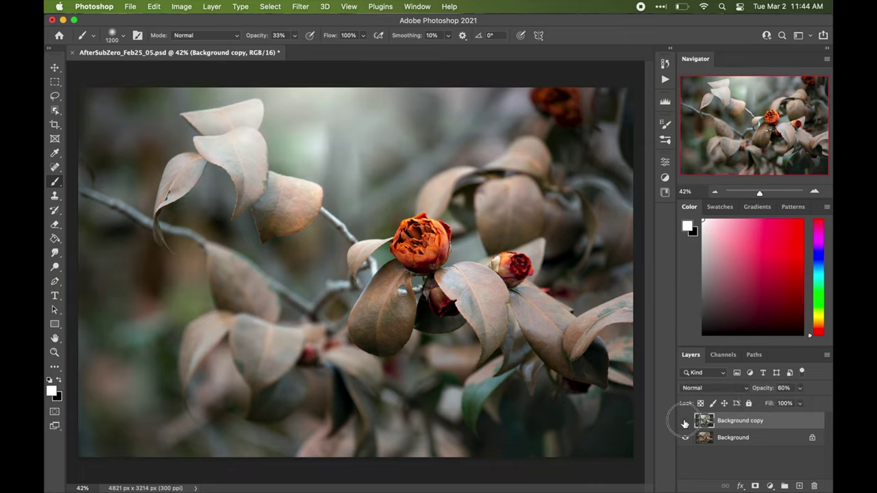
left_click(686, 422)
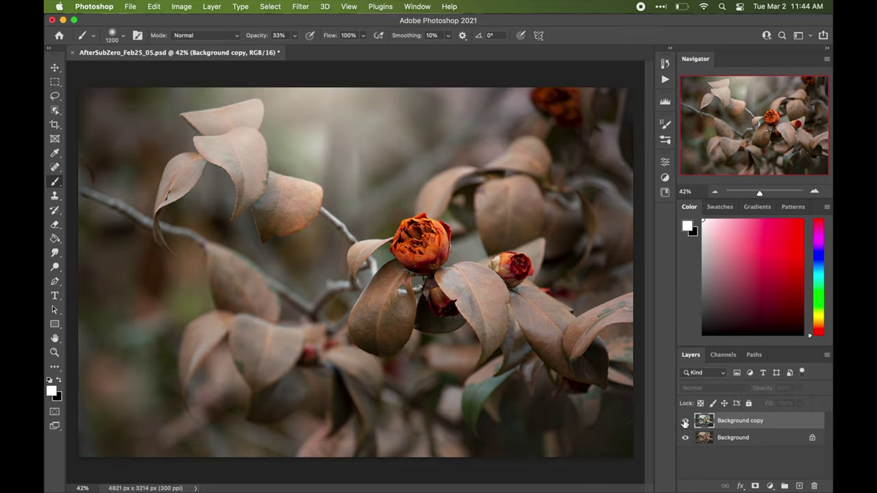
left_click(685, 421)
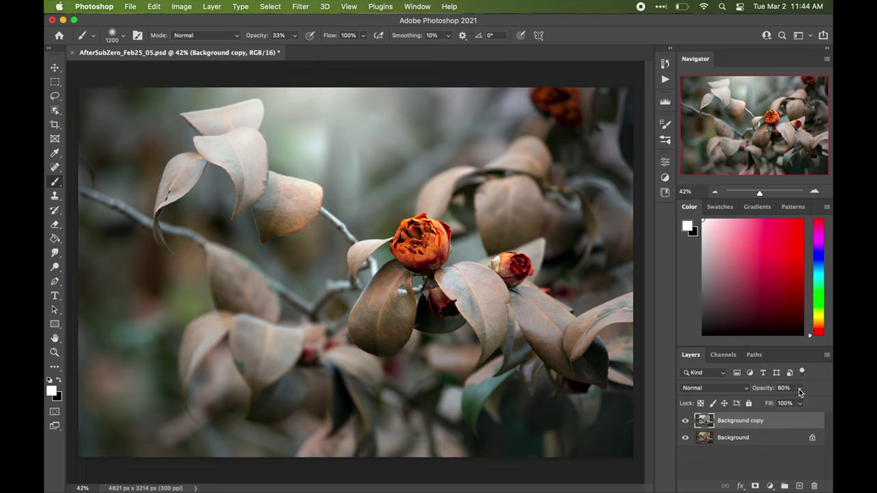
left_click(800, 392)
left_click_drag(800, 404, 793, 405)
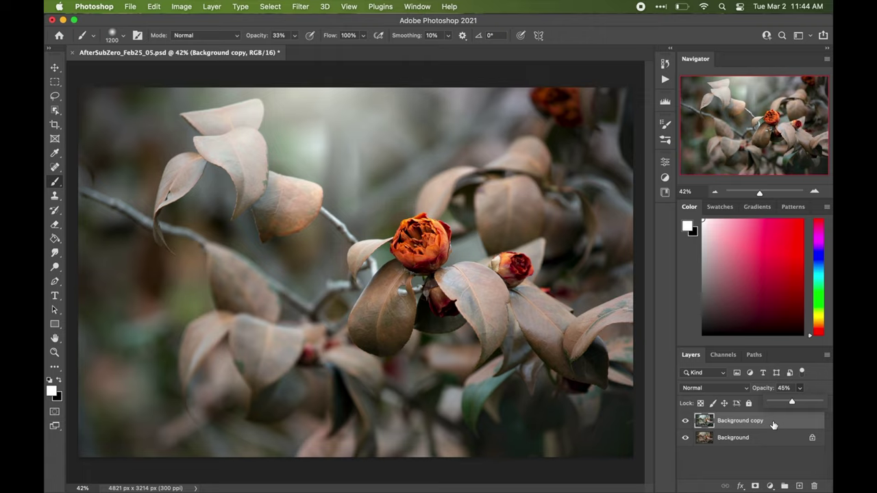
left_click(773, 424)
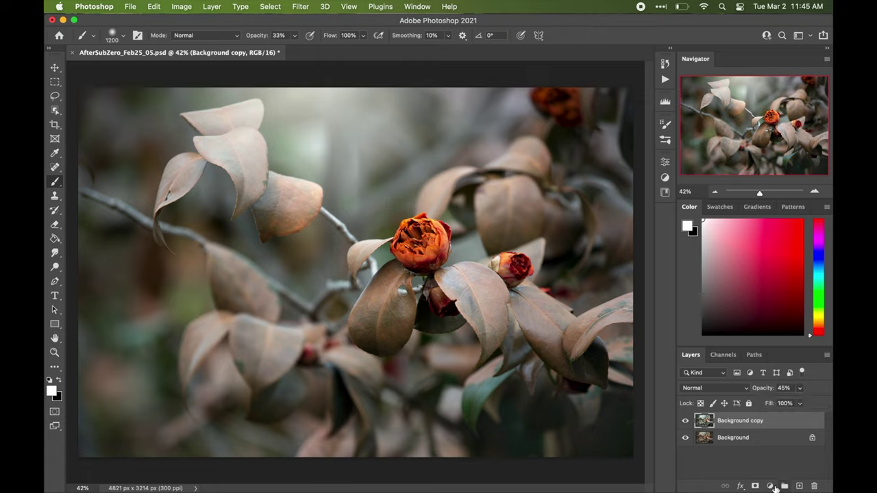
- Add a Gradient Map adjustment layer above the Background copy using the Gray_09 preset from the Grays group
left_click(770, 485)
left_click(770, 451)
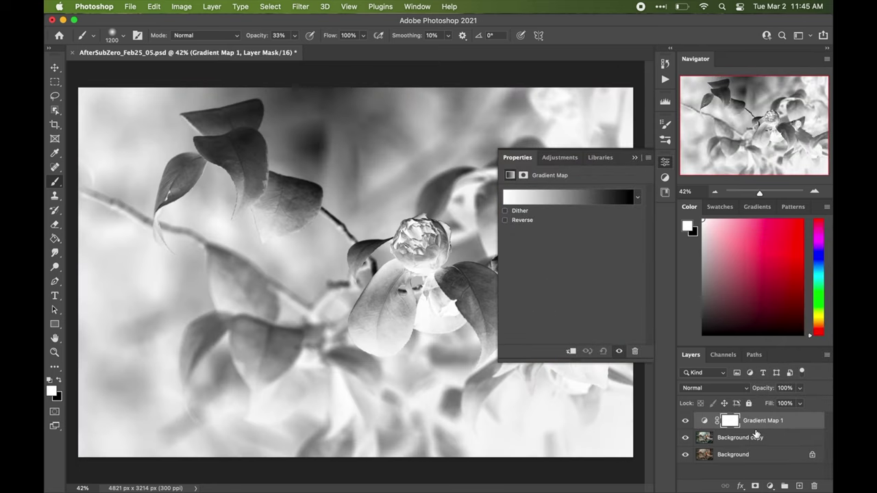
left_click(557, 199)
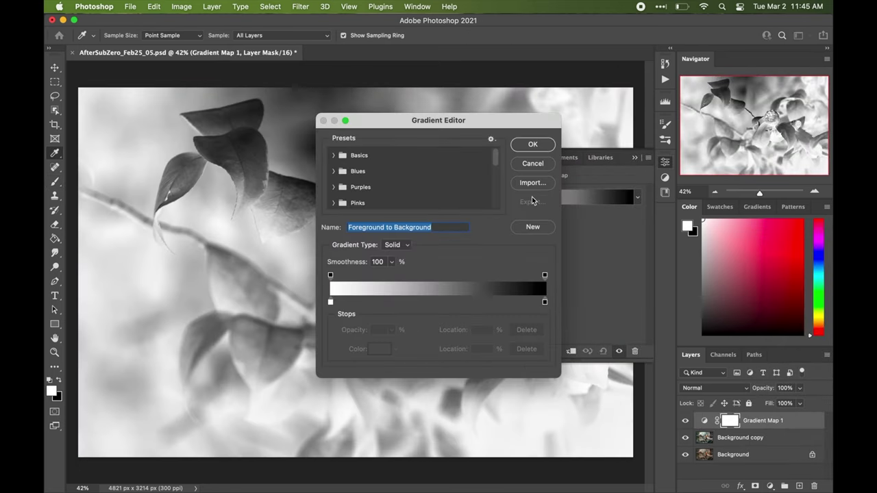
scroll(433, 175, "down", 5)
scroll(433, 175, "down", 2)
left_click(333, 171)
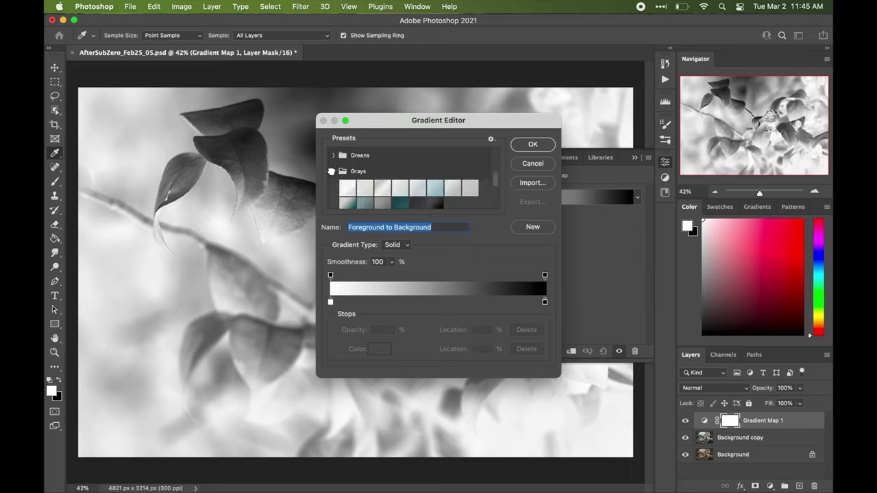
scroll(432, 165, "down", 1)
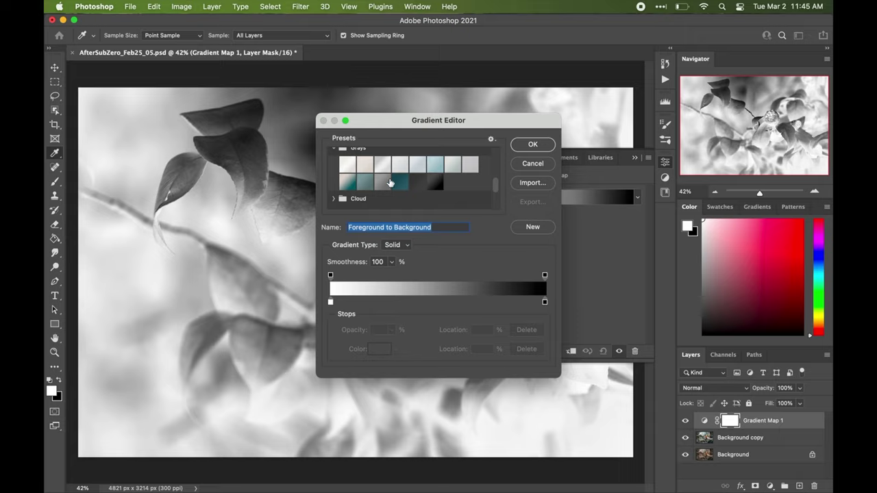
left_click(349, 184)
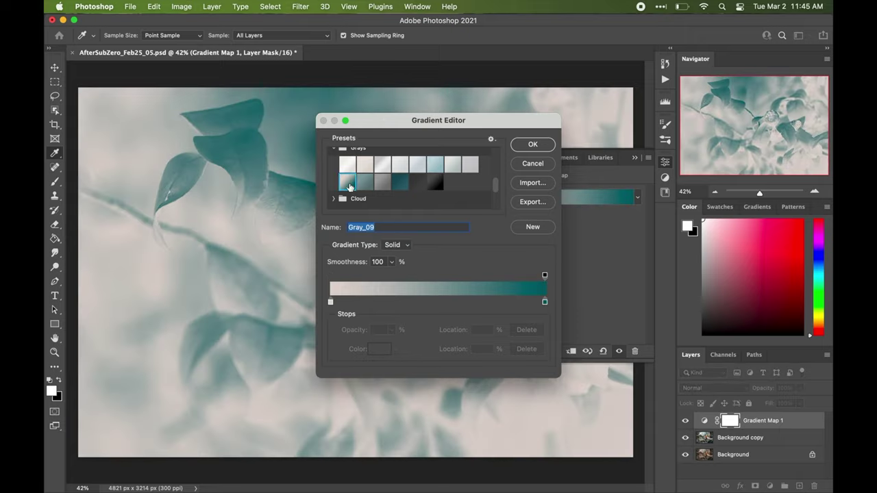
left_click(531, 145)
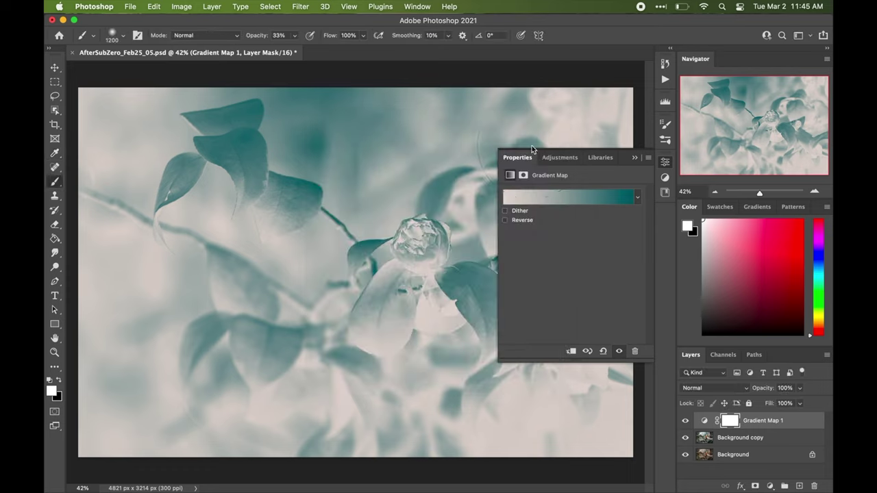
- Reverse the Gradient Map's gradient and collapse the adjustment's properties
left_click(572, 199)
key("Escape")
left_click(504, 221)
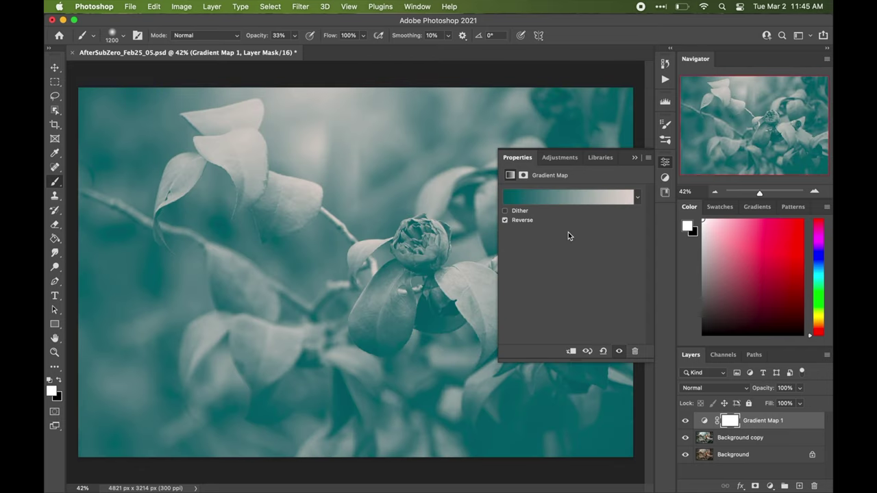
left_click(635, 158)
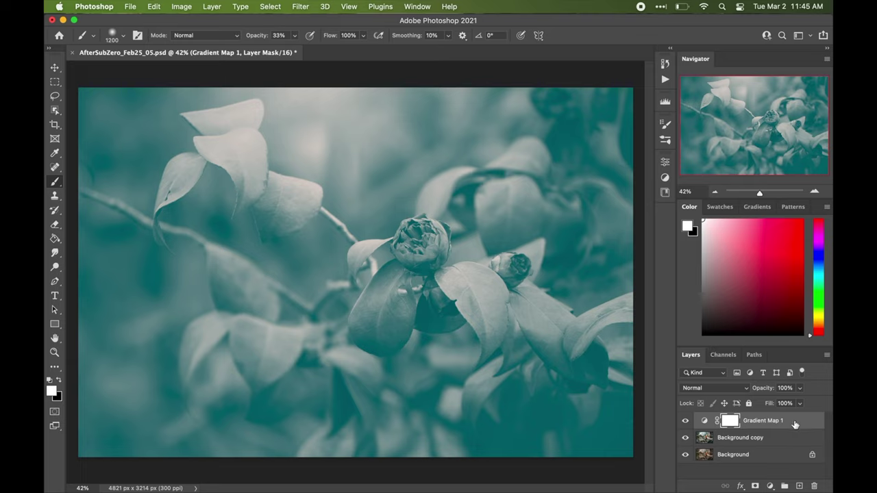
- Set the Gradient Map layer to 20% opacity with the Lighten blend mode, and compare it on and off
left_click(799, 388)
left_click(760, 401)
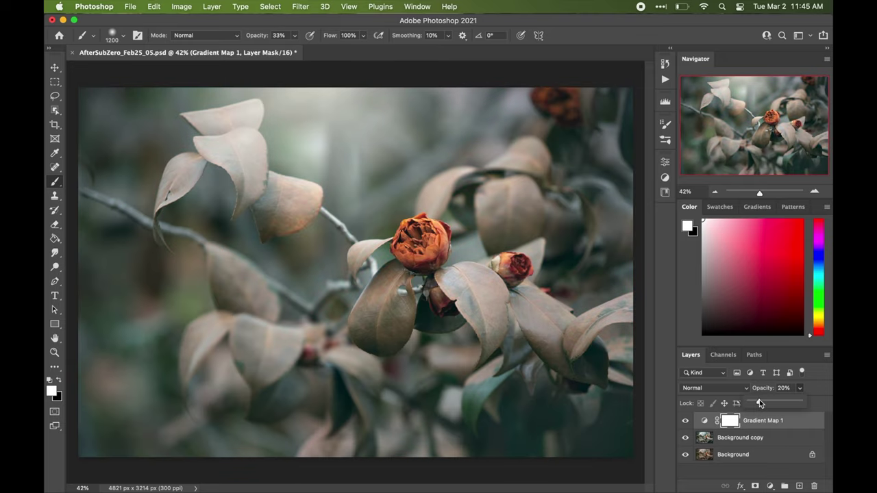
left_click(716, 388)
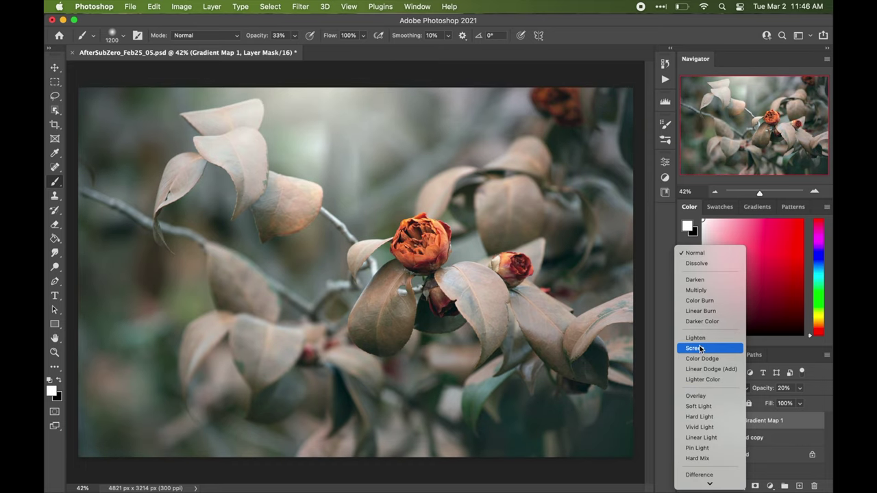
left_click(697, 339)
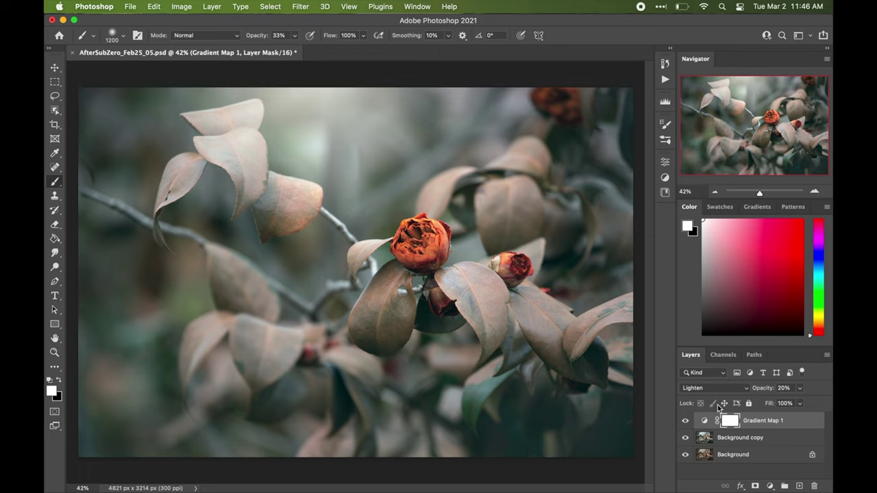
left_click(685, 421)
left_click(685, 421)
left_click(685, 420)
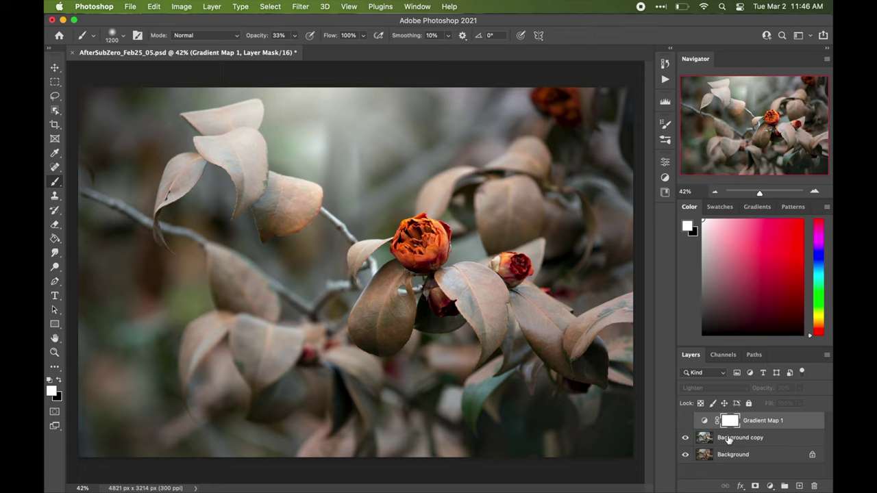
left_click(686, 421)
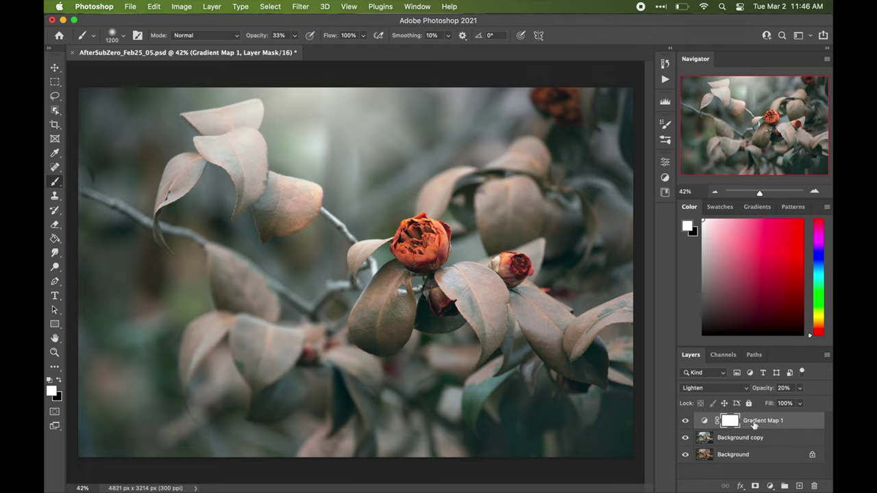
- Add a Color Lookup adjustment layer using the 2Strip.look 3D LUT and lower the layer's opacity to 35%
left_click(770, 486)
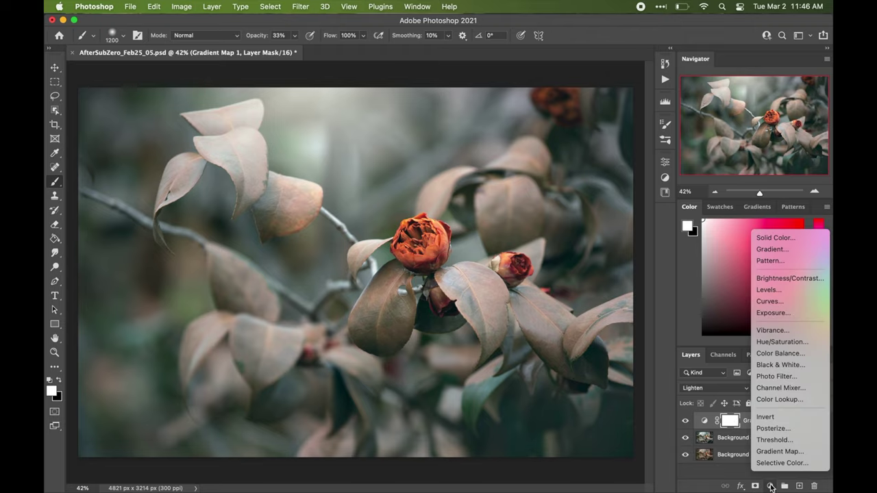
left_click(774, 400)
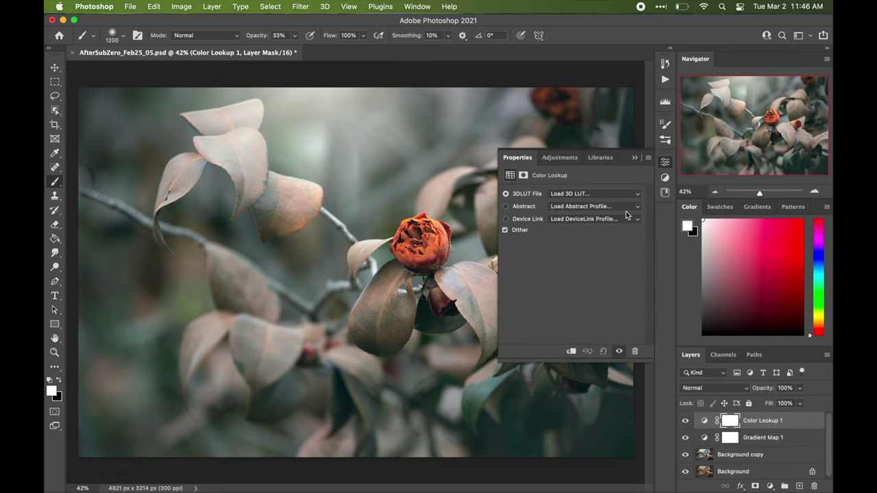
left_click(625, 194)
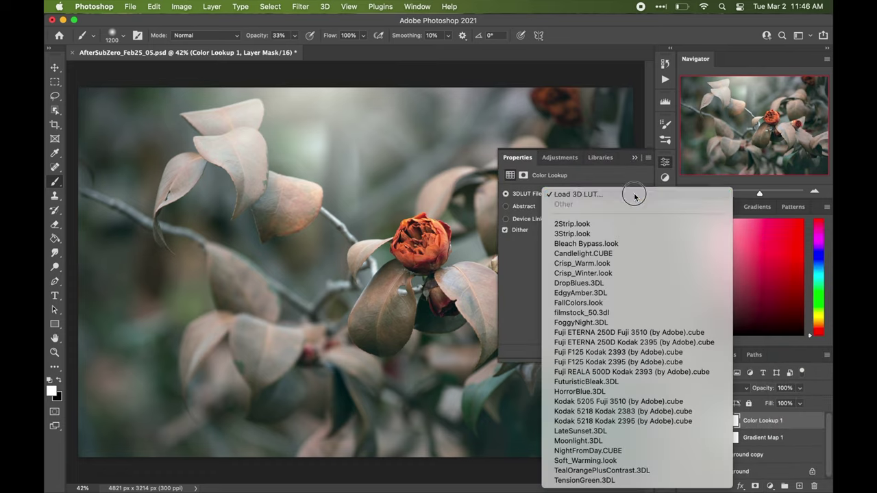
left_click(610, 224)
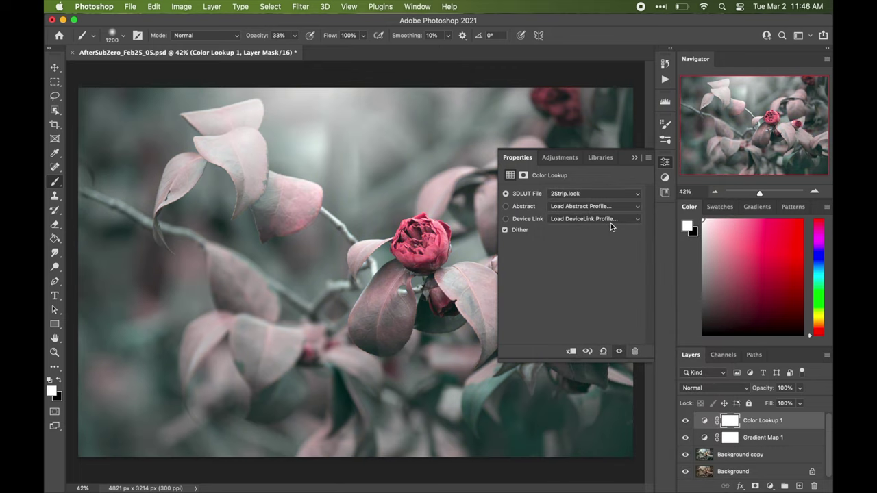
left_click(634, 158)
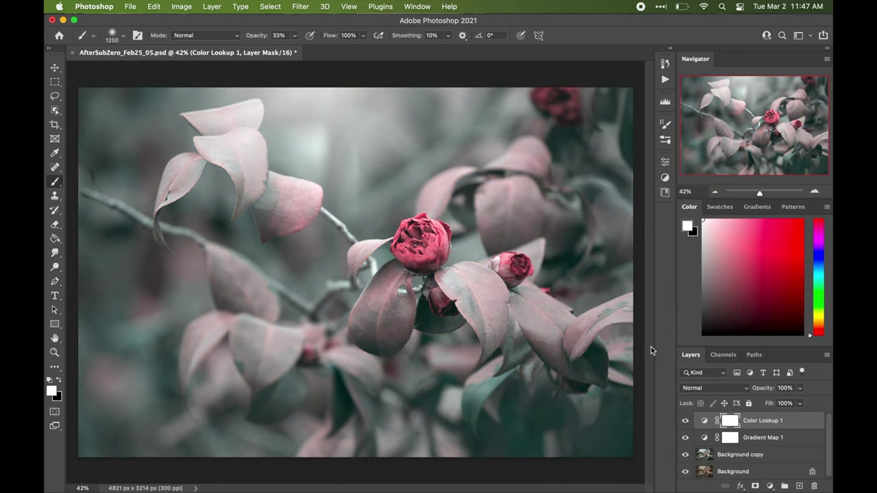
left_click_drag(800, 388, 768, 402)
- Try the Crisp_Winter.look and FallColors.look 3D LUTs on the Color Lookup layer, comparing FallColors.look on and off
double_click(705, 420)
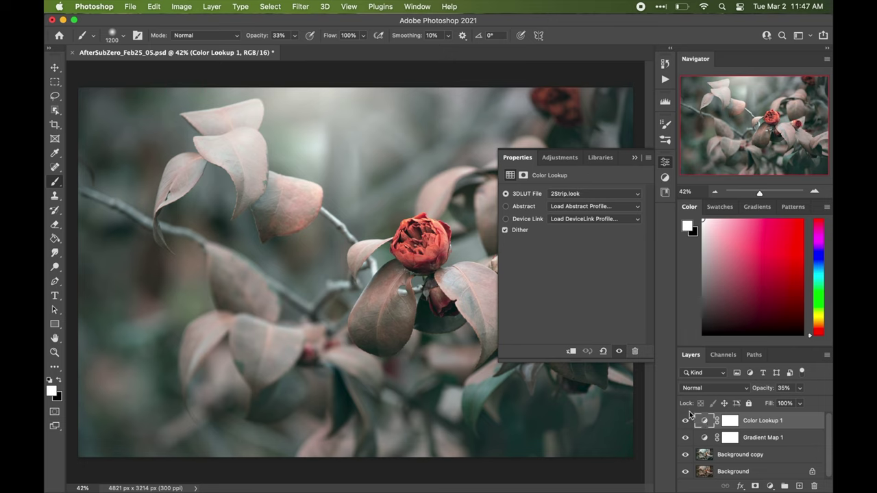
left_click(578, 193)
left_click(581, 243)
left_click(596, 194)
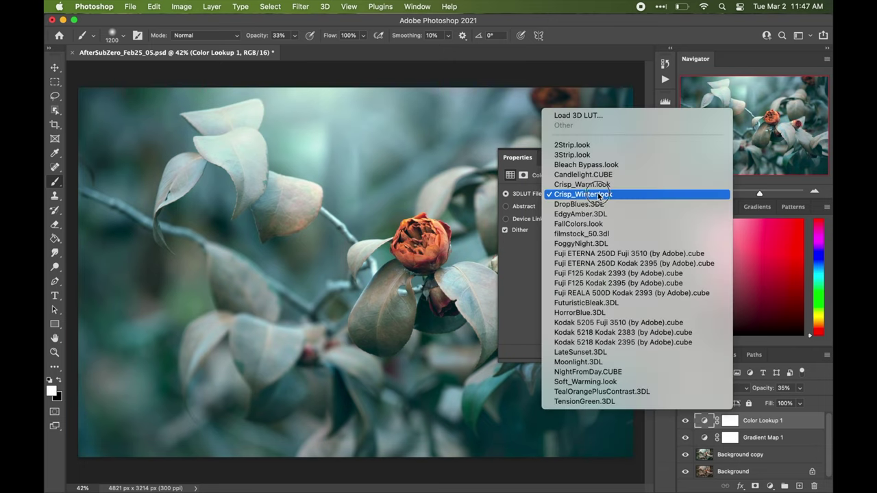
left_click(586, 224)
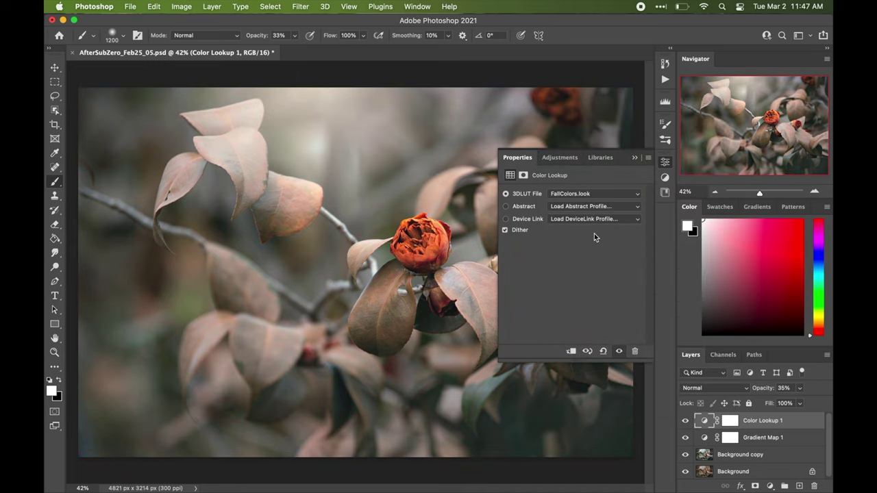
left_click(686, 421)
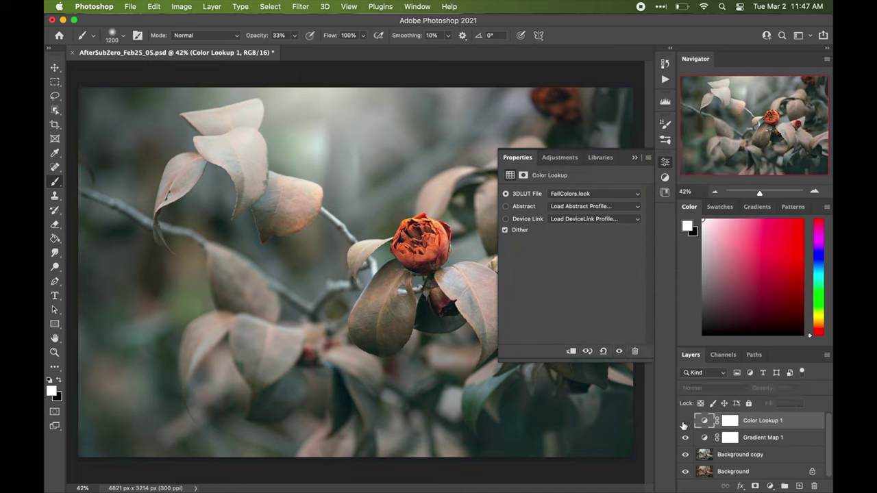
left_click(685, 420)
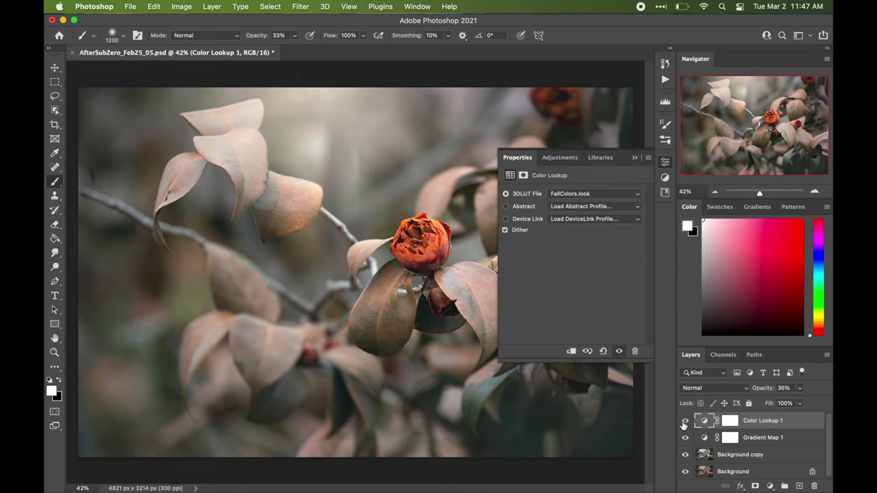
- Compare the FoggyNight.3DL and Soft_Warming.look LUTs on the Color Lookup layer, settle on FoggyNight.3DL, and collapse the properties
left_click(599, 197)
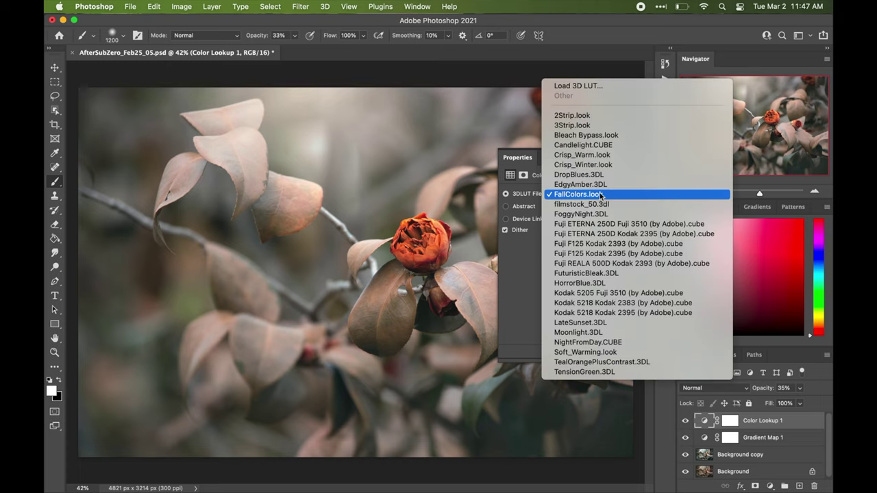
left_click(600, 211)
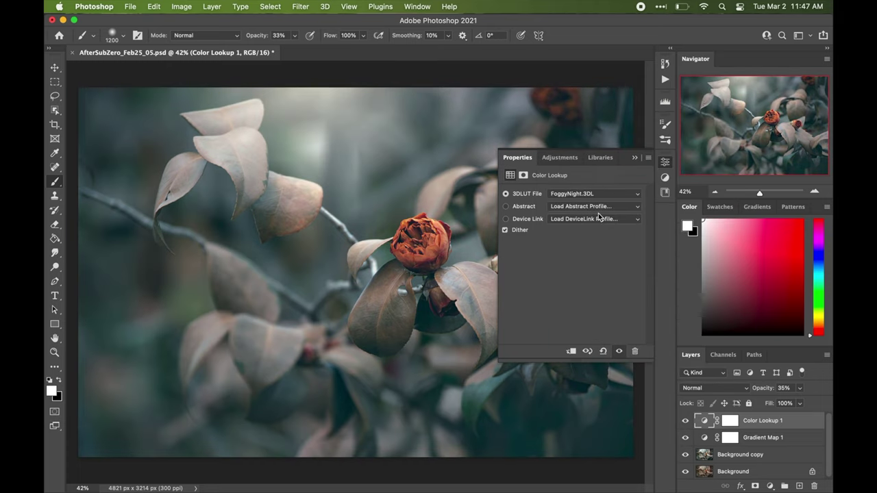
left_click(638, 195)
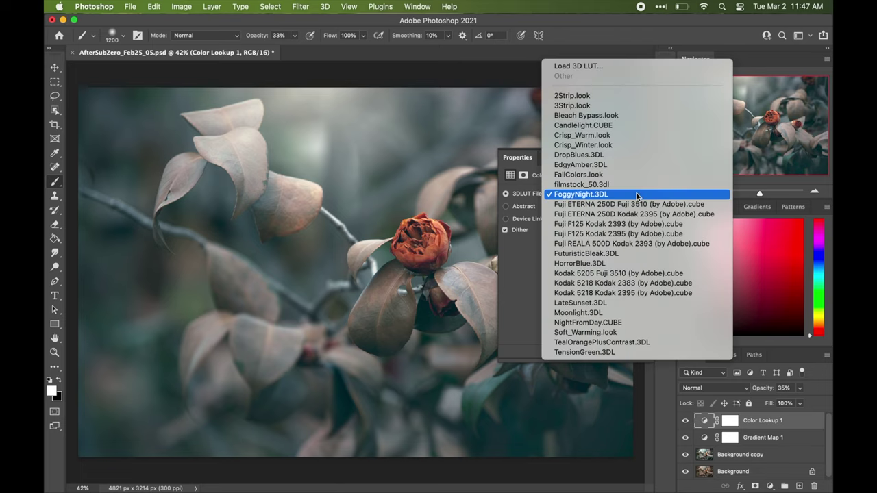
left_click(606, 332)
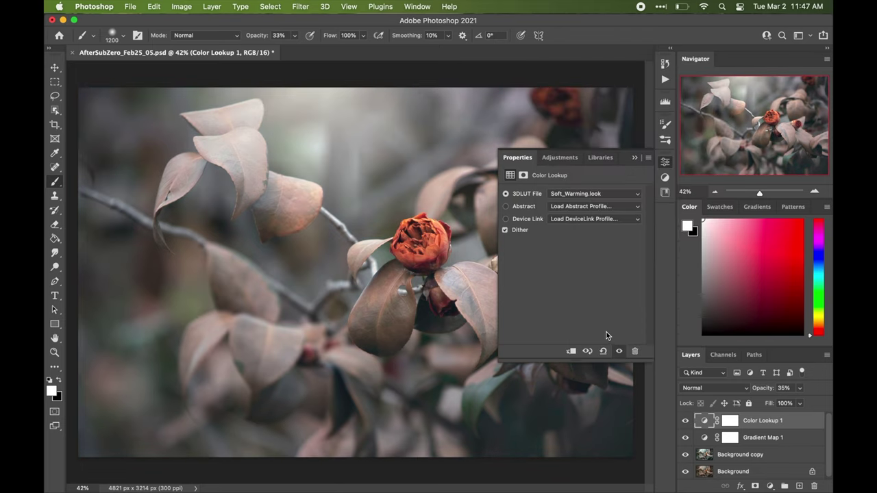
left_click(631, 195)
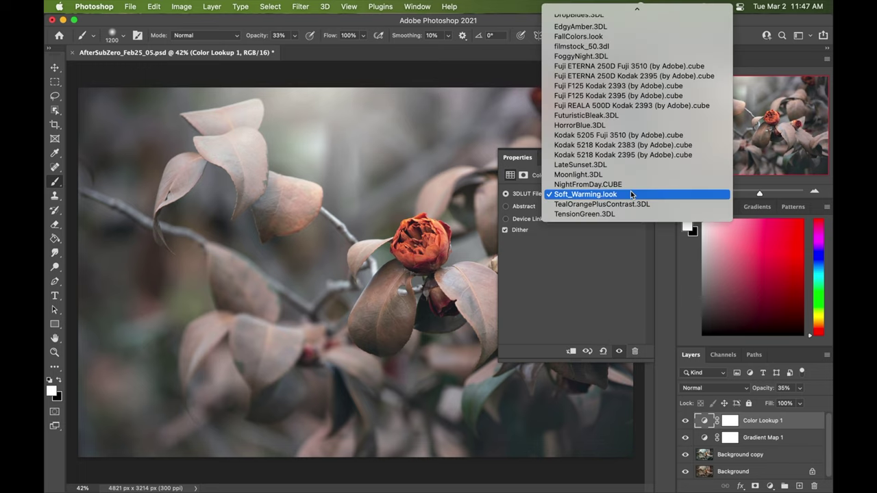
left_click(606, 56)
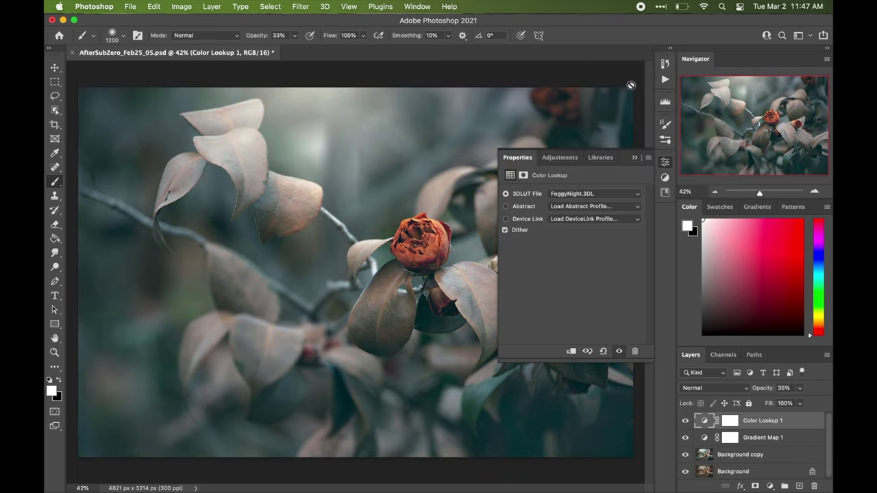
left_click(634, 157)
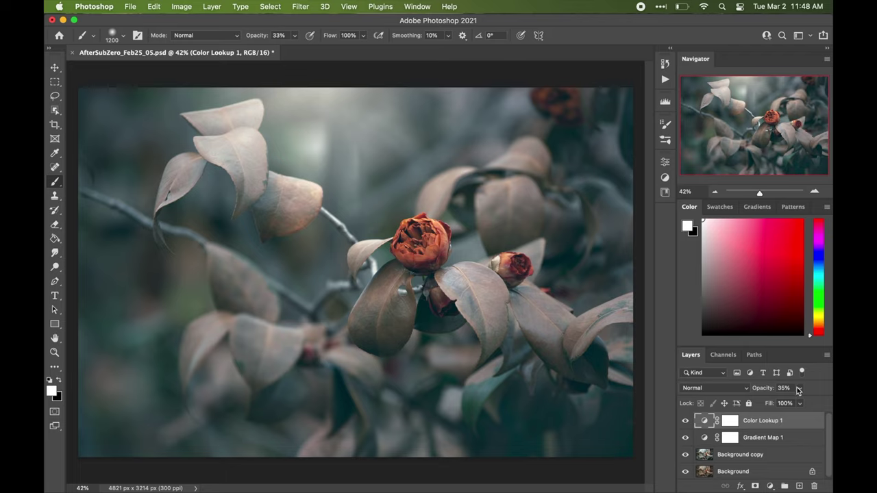
- Set the Color Lookup layer to 18% opacity with the Screen blend mode
left_click(800, 389)
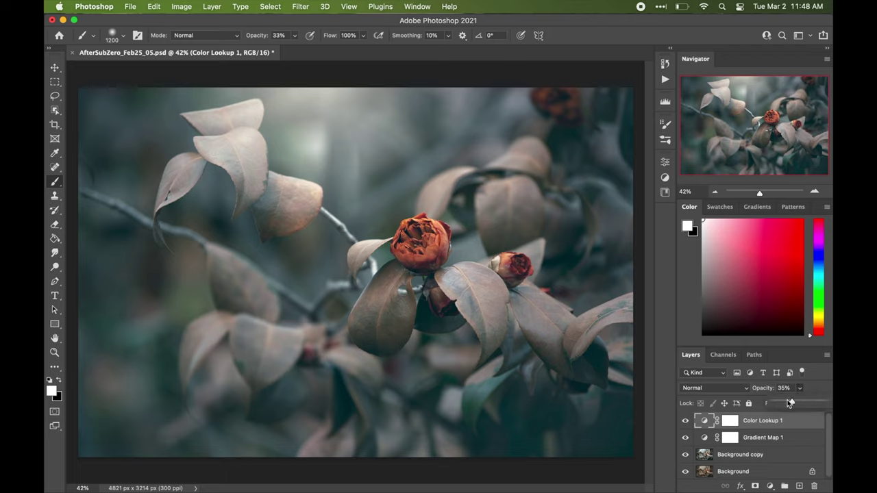
left_click_drag(790, 403, 784, 403)
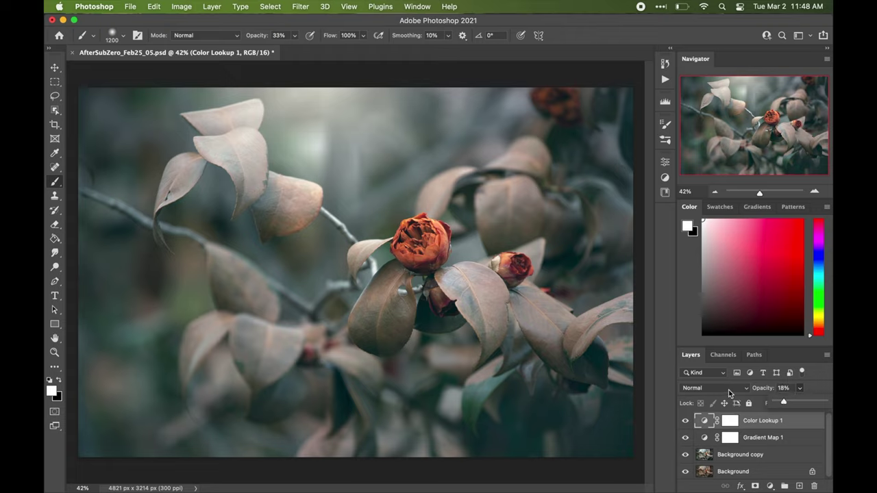
left_click(727, 390)
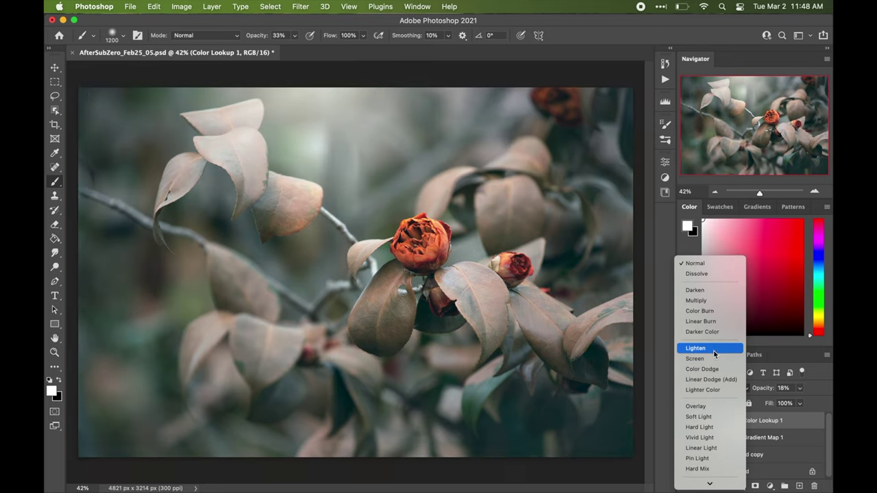
left_click(711, 358)
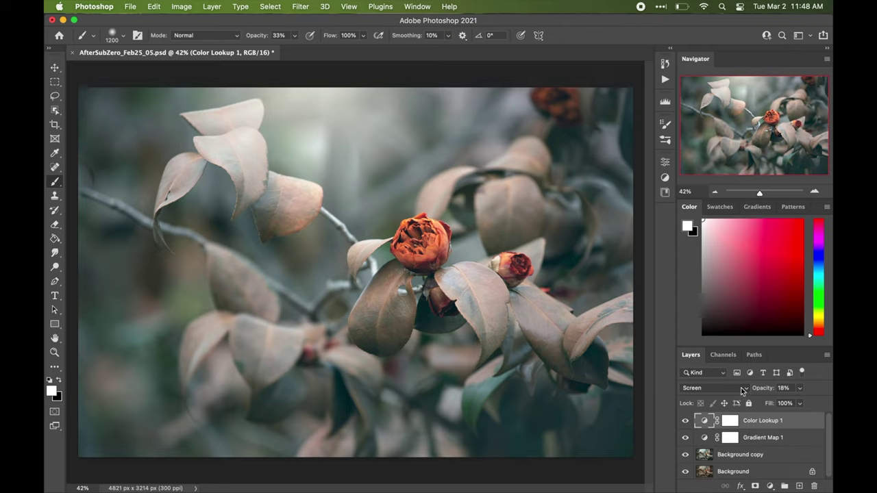
- Toggle the Color Lookup, Gradient Map and Background copy layers off and back on to compare the grading
left_click(685, 421)
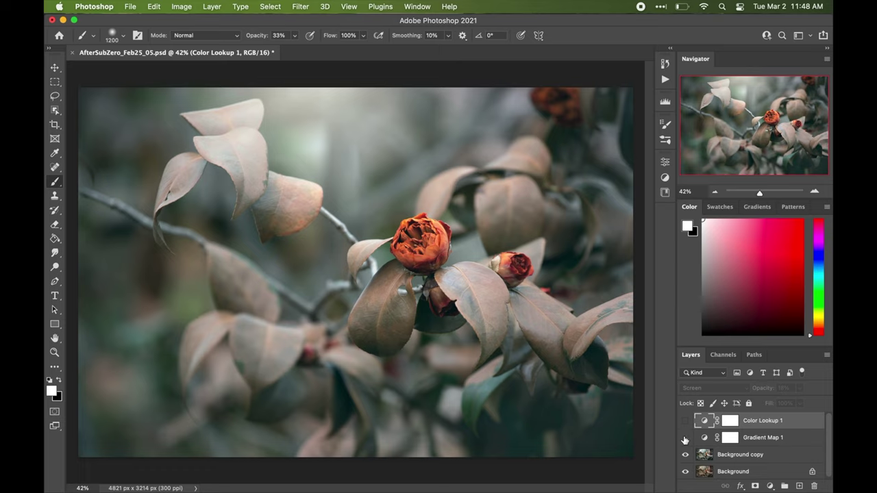
left_click(684, 438)
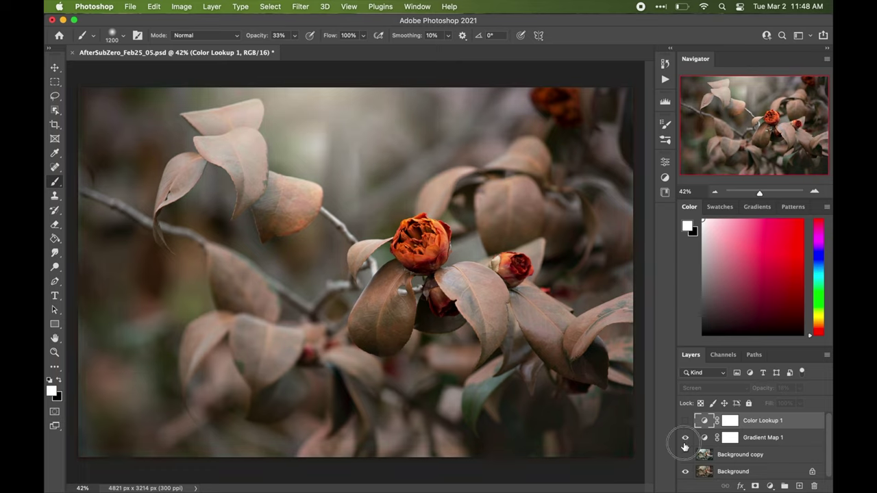
left_click_drag(684, 420, 684, 442)
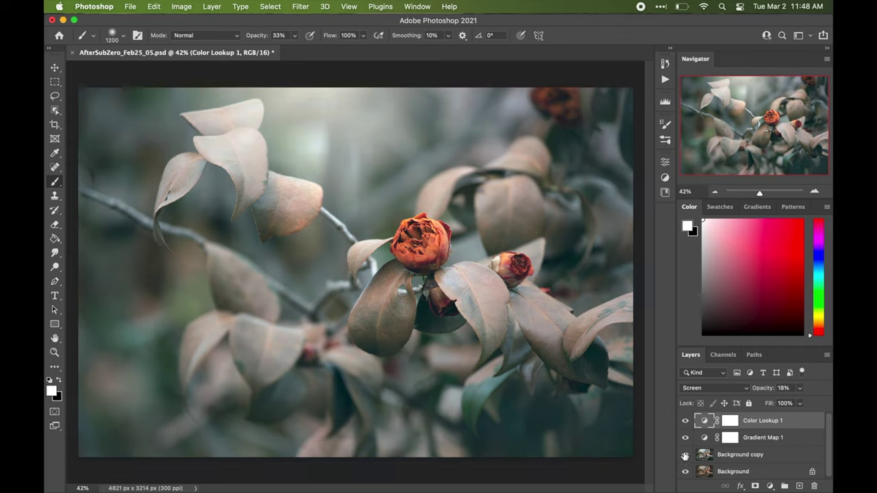
- Hide the Background copy layer and flatten the image, discarding the hidden layer
left_click(684, 455)
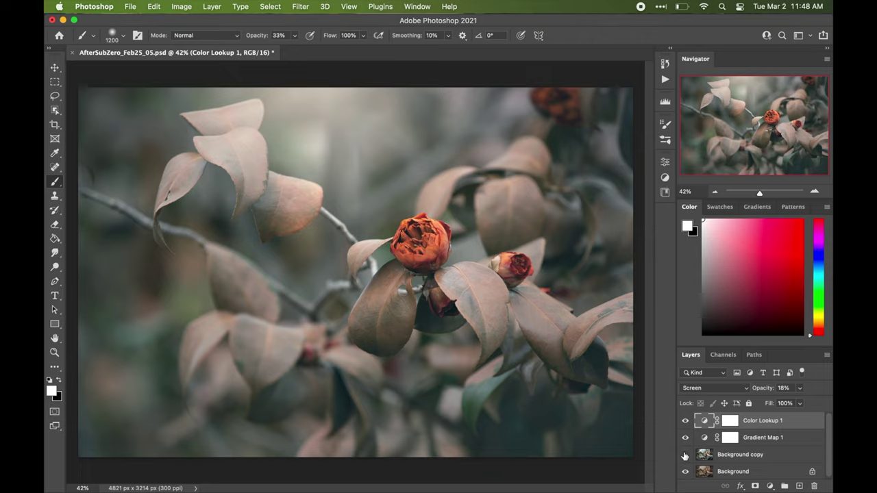
right_click(761, 472)
left_click(739, 453)
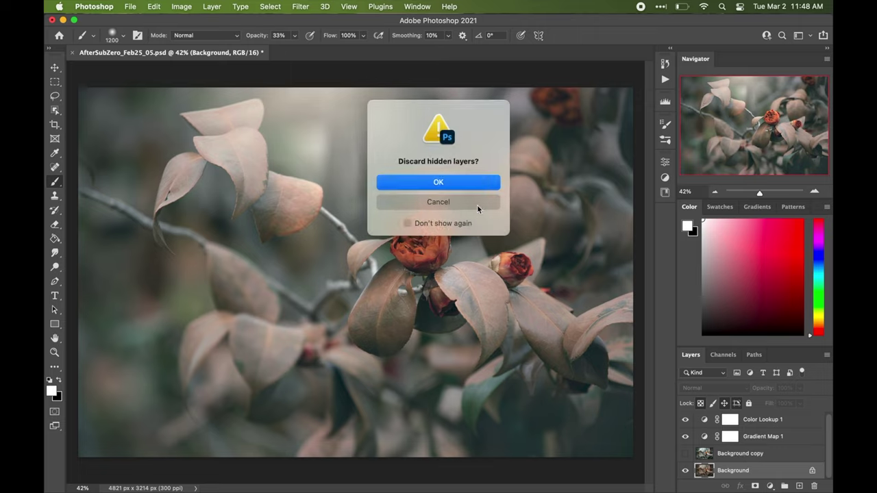
left_click(458, 182)
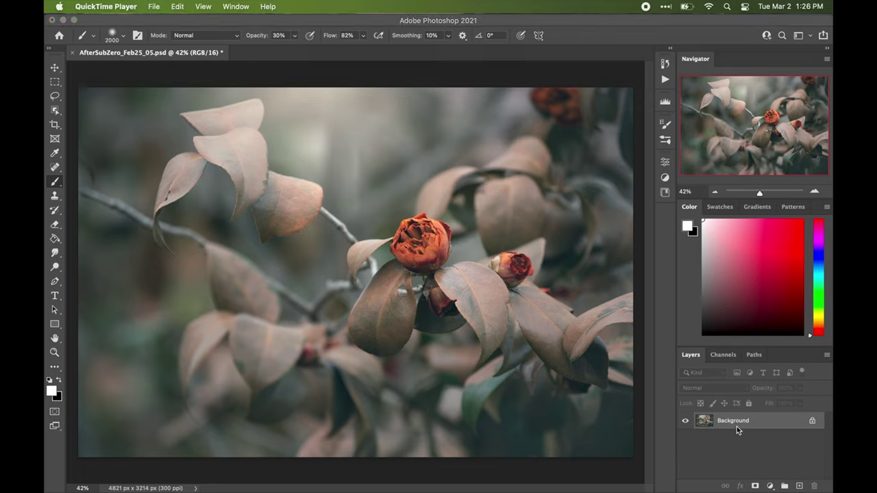
- Duplicate the Background layer, set the copy to Multiply, and give it an inverted black layer mask
left_click_drag(737, 426, 799, 488)
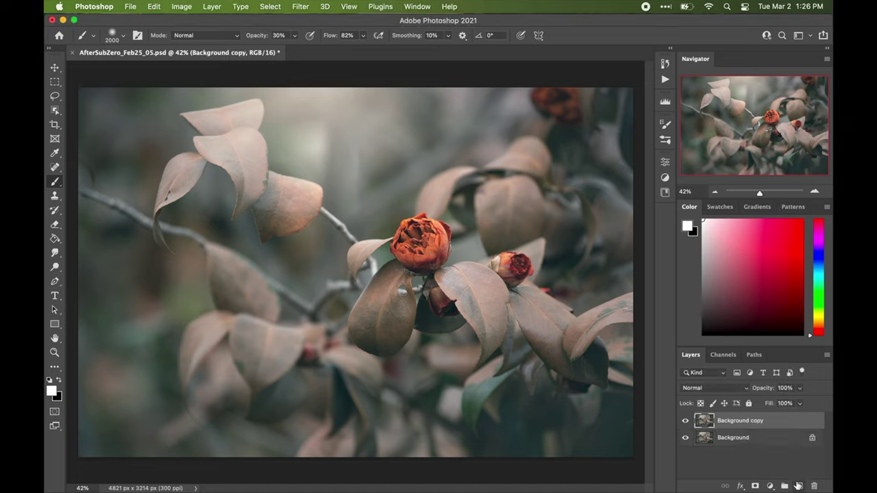
left_click(716, 388)
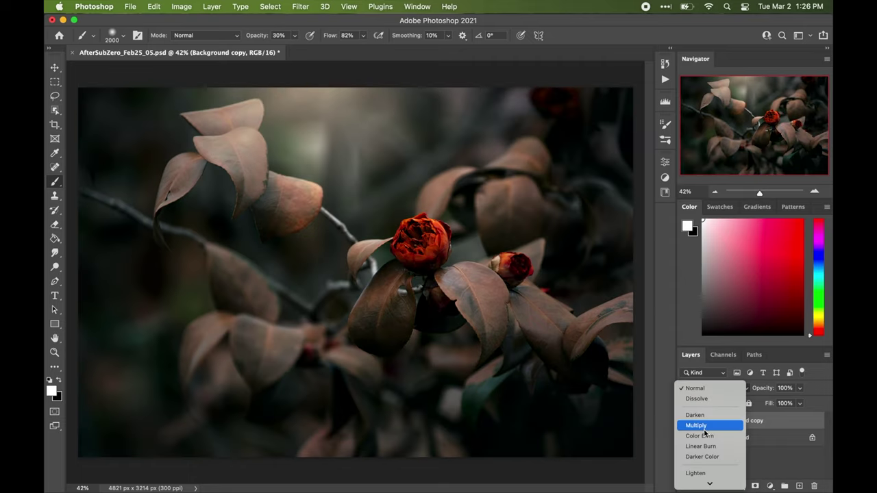
left_click(705, 426)
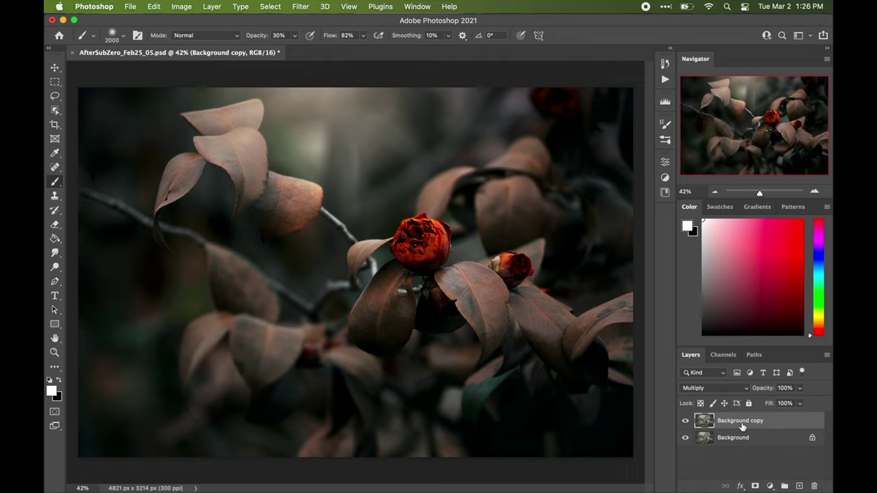
left_click(755, 486)
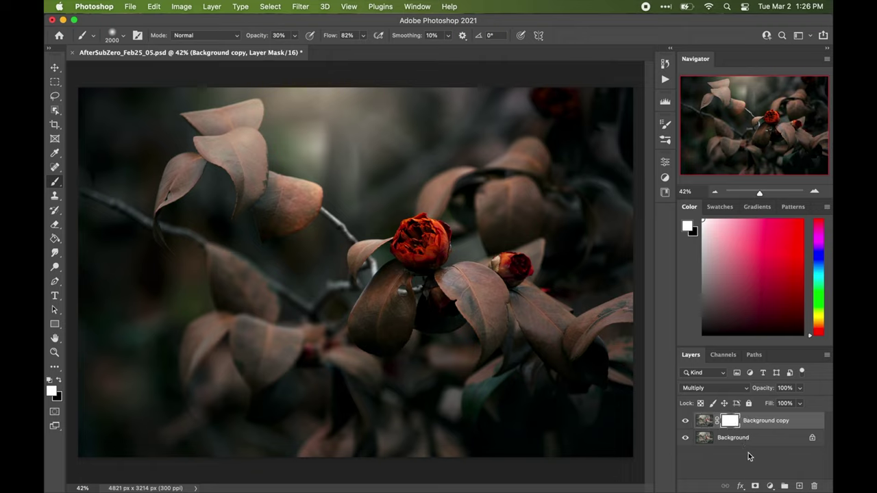
key("super+i")
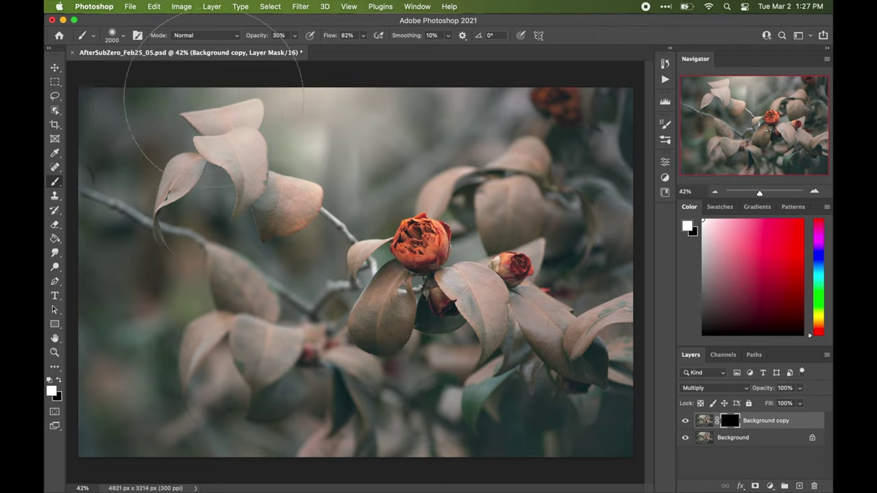
- Paint white around the photo's edges on the Background copy's mask at 40% opacity and 80% flow, reducing the brush size to 1200
left_click(295, 35)
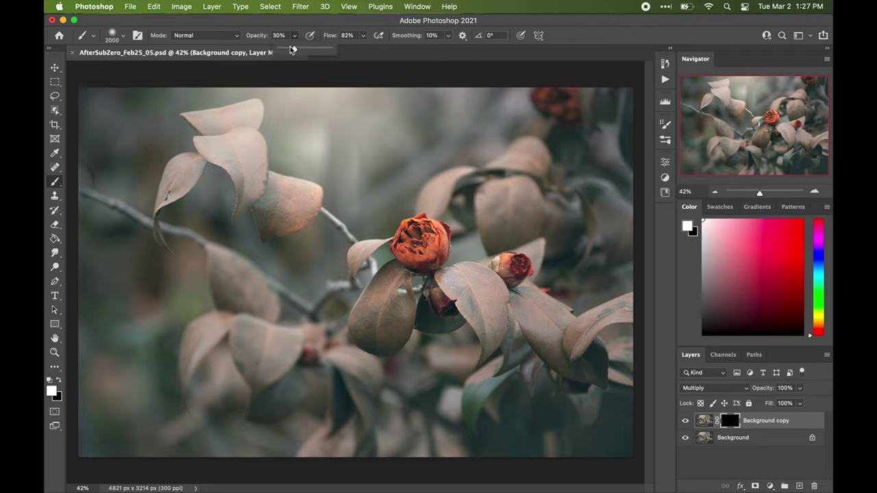
left_click_drag(293, 51, 299, 51)
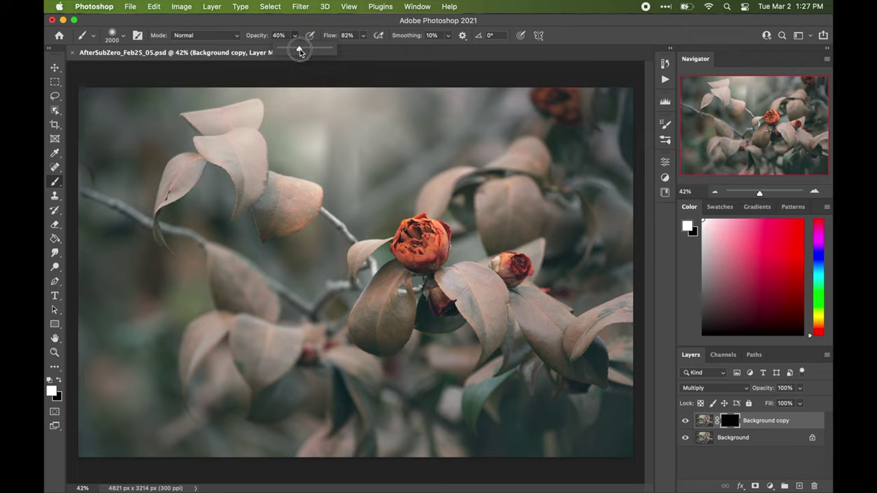
left_click(363, 36)
left_click_drag(364, 51, 363, 51)
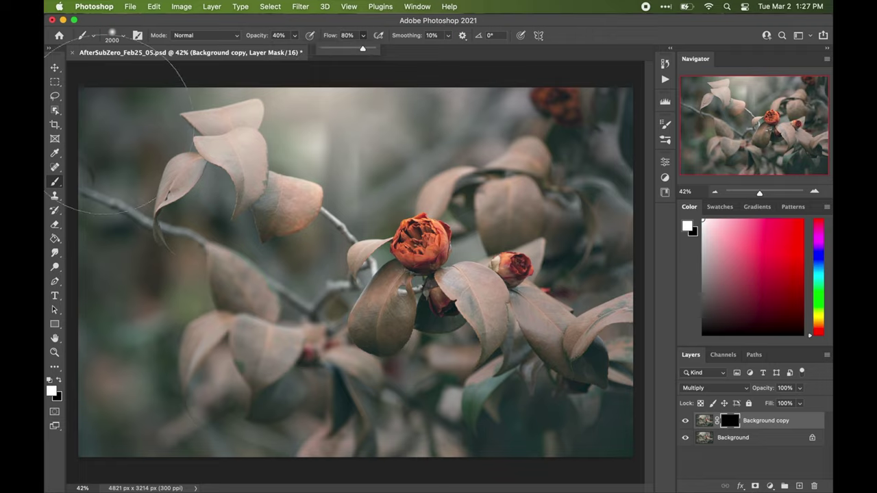
mouse_move(229, 430)
left_mouse_down()
mouse_move(196, 381)
mouse_move(128, 411)
mouse_move(167, 205)
mouse_move(537, 109)
mouse_move(356, 75)
mouse_move(122, 157)
mouse_move(121, 352)
mouse_move(362, 410)
mouse_move(558, 206)
left_mouse_up()
key("bracketleft")
key("bracketleft")
key("bracketleft")
key("bracketleft")
key("bracketleft")
key("bracketleft")
key("bracketleft")
key("bracketleft")
mouse_move(619, 437)
left_mouse_down()
mouse_move(562, 479)
mouse_move(486, 402)
mouse_move(203, 409)
left_mouse_up()
- Lower the Background copy's layer opacity to 50%, keeping the Multiply blend mode
left_click(800, 403)
left_click_drag(785, 403, 775, 405)
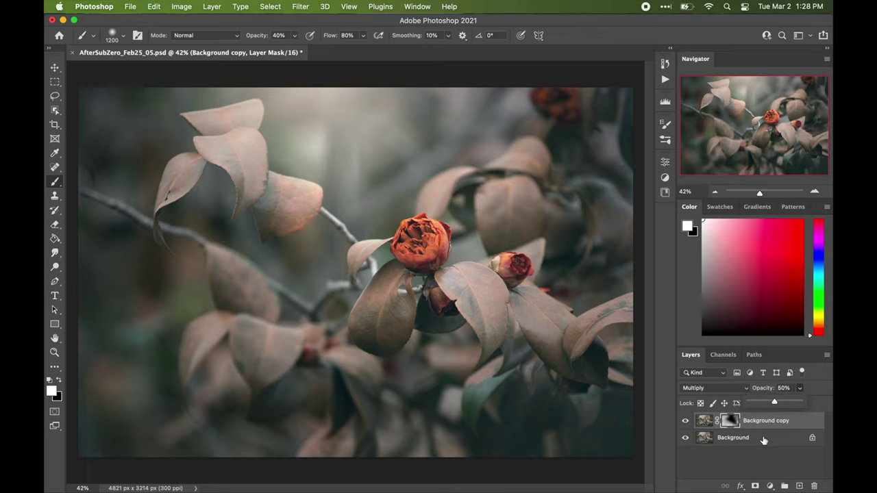
left_click(728, 388)
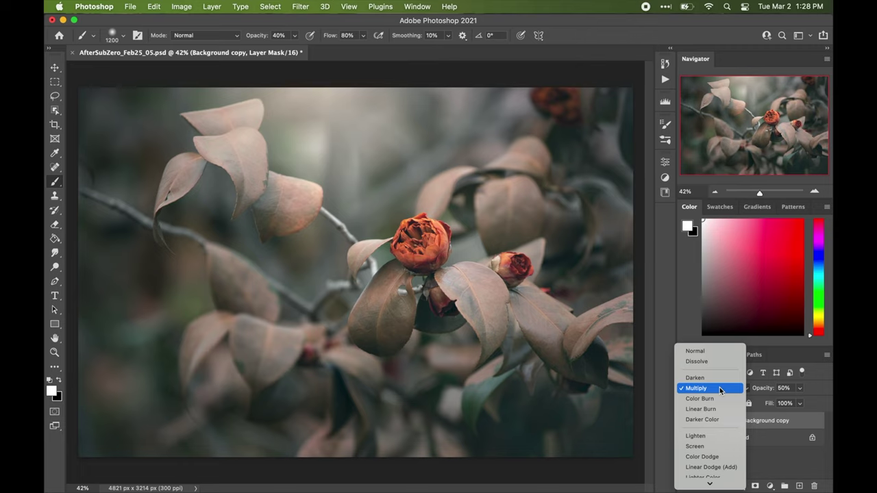
left_click(720, 389)
- Flatten the masked Multiply layer and the Background into a single layer
right_click(753, 441)
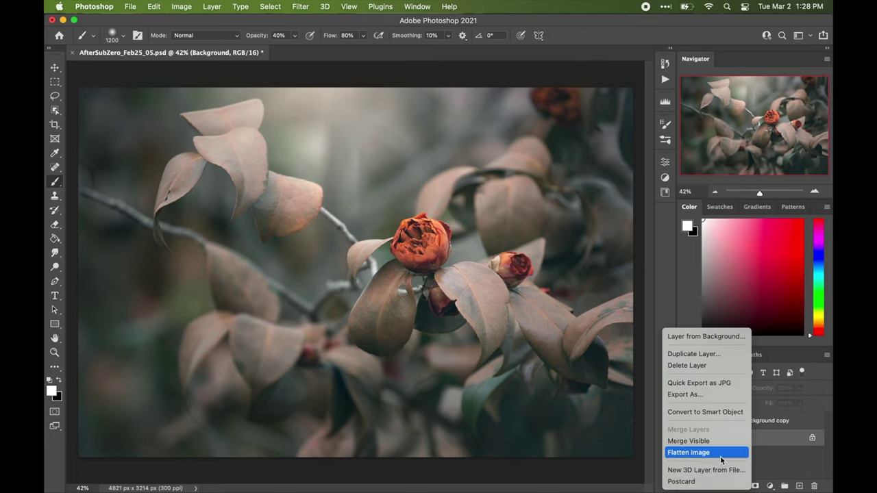